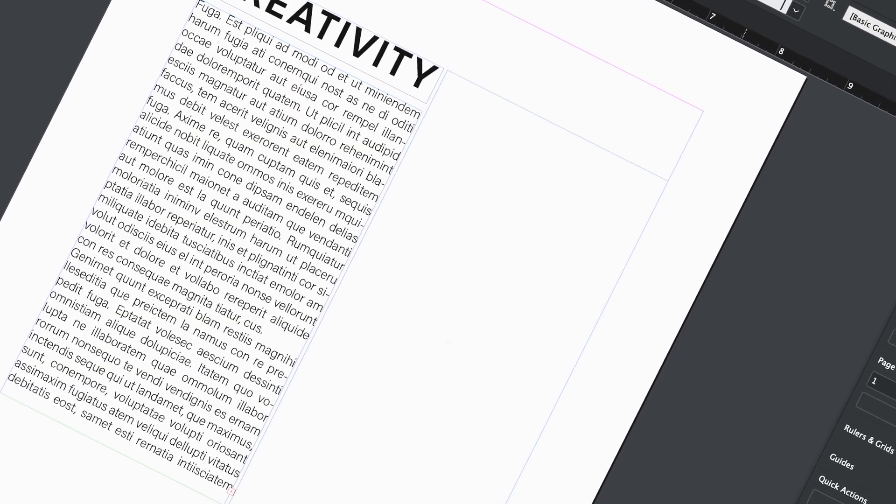
Step: Place the desert dune photo in the empty frame and shift it to show more sky
key("super+d")
left_click(445, 56)
key("Return")
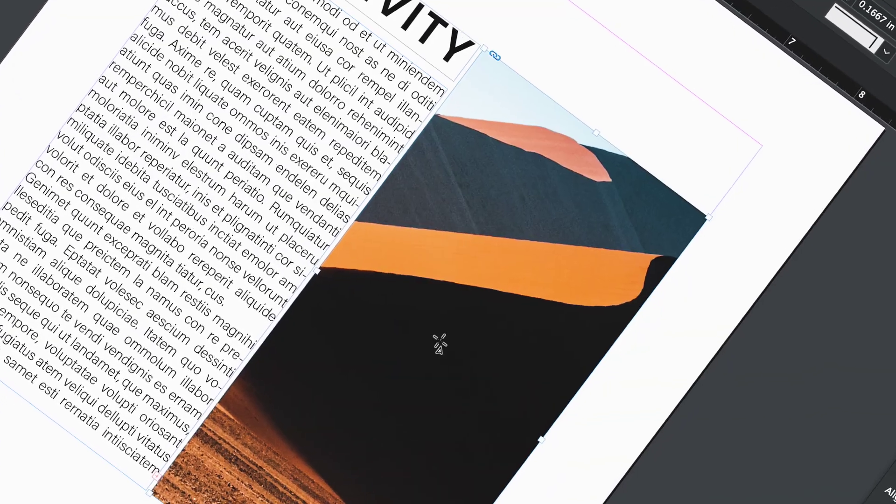
left_click_drag(403, 354, 427, 326)
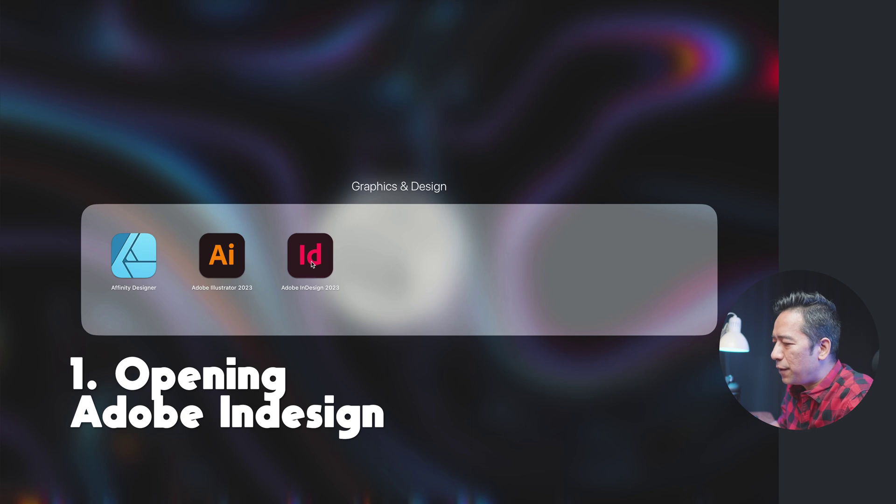
Step: Launch Adobe InDesign 2023 and start a new document from the welcome screen
left_click(313, 263)
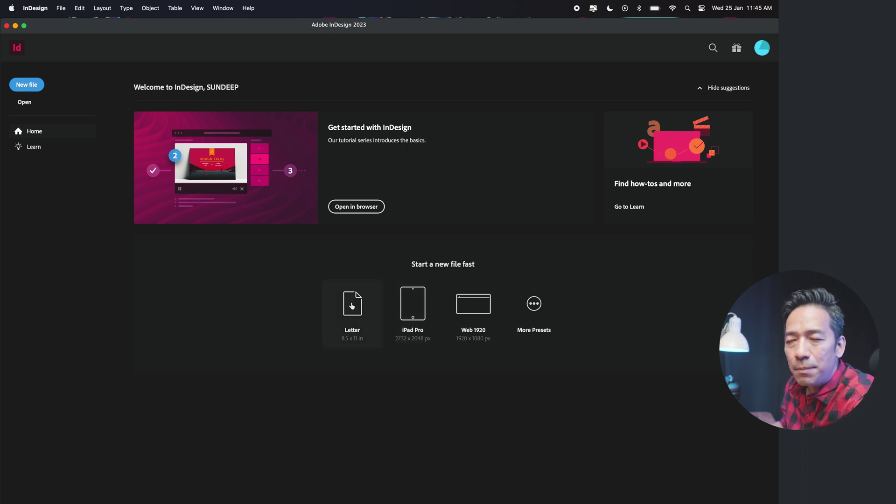
left_click(25, 88)
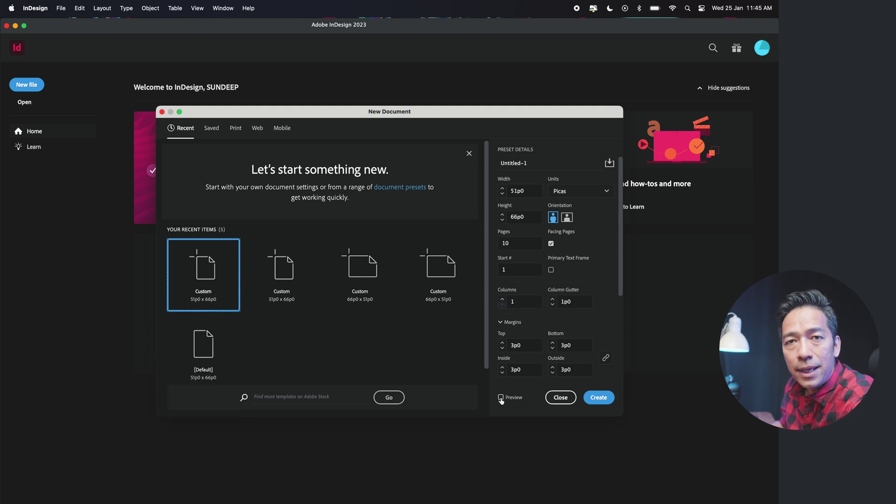
Step: Turn on Preview and rename the new document to '1 Pager'
left_click(500, 398)
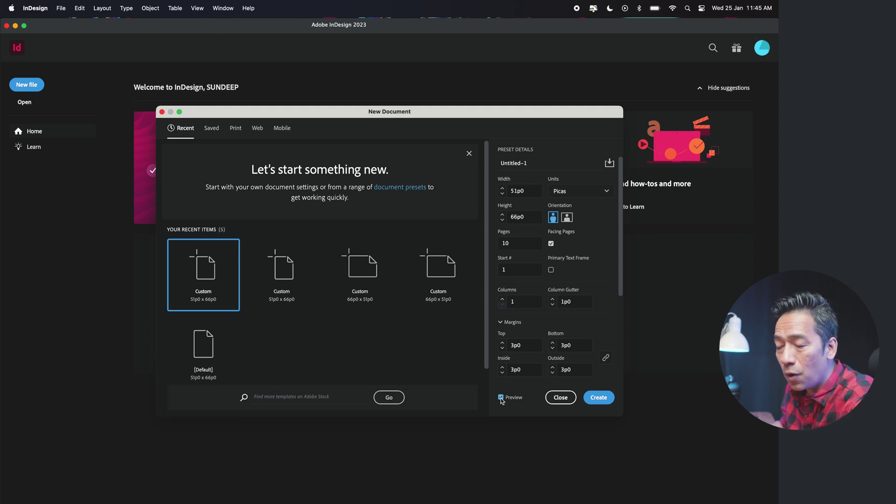
left_click(527, 164)
left_click_drag(528, 163, 489, 159)
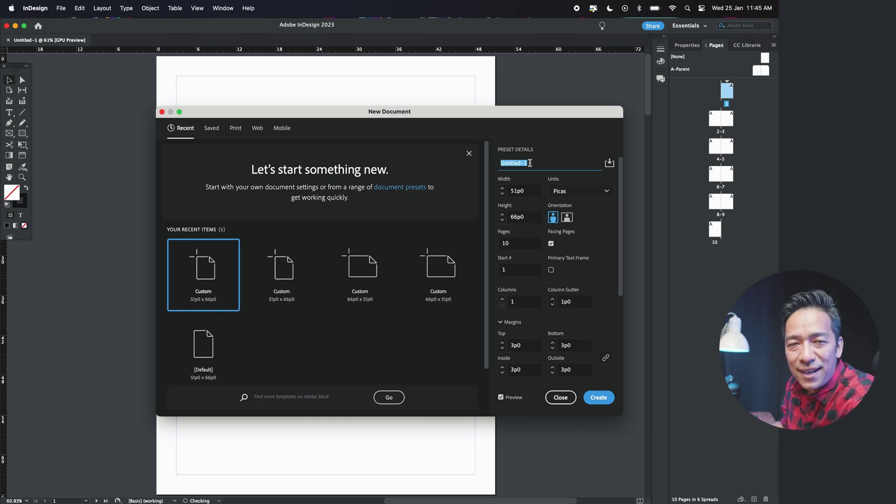
type("1 Pager")
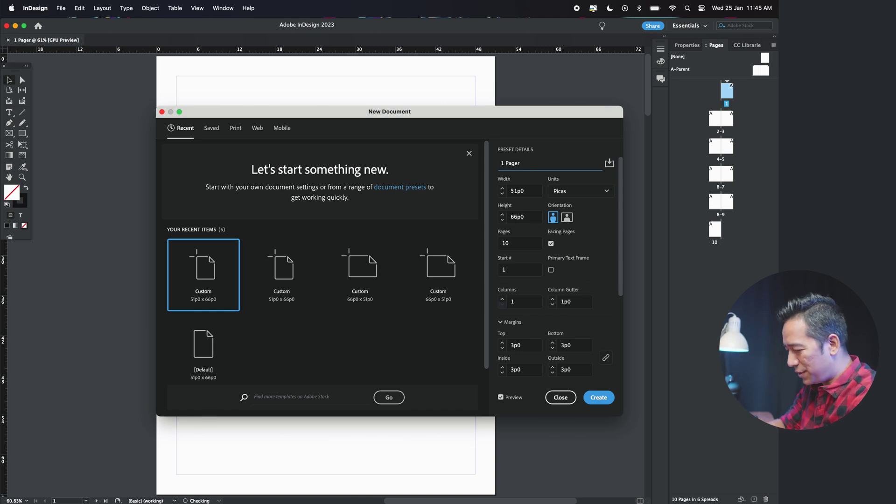
left_click_drag(530, 116, 667, 60)
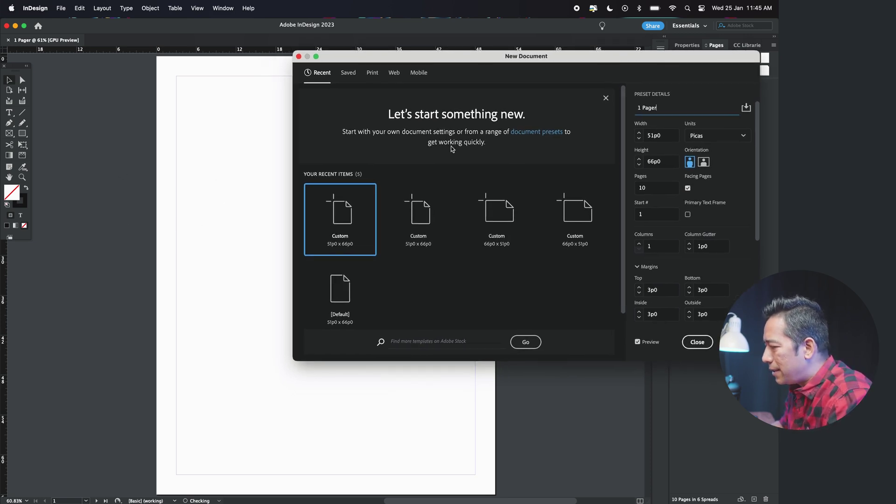
Step: Set Pages to 1, try landscape orientation, then return to portrait
left_click(647, 188)
double_click(647, 188)
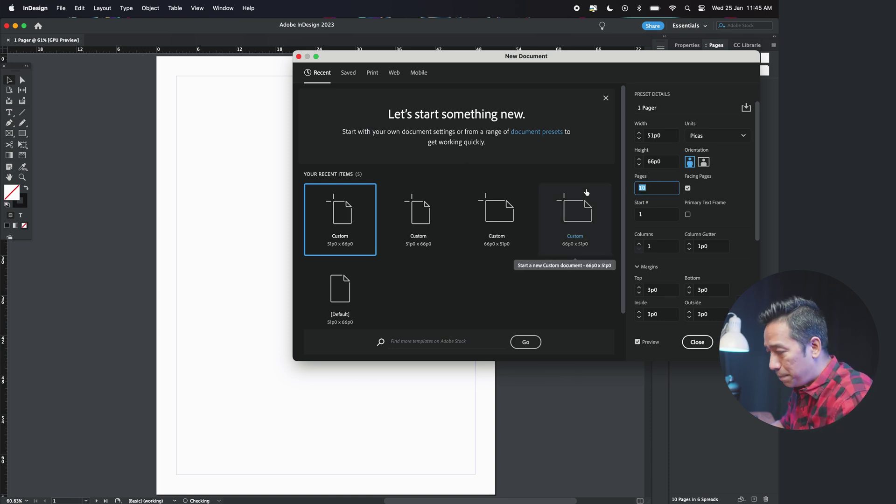
type("1")
left_click(690, 163)
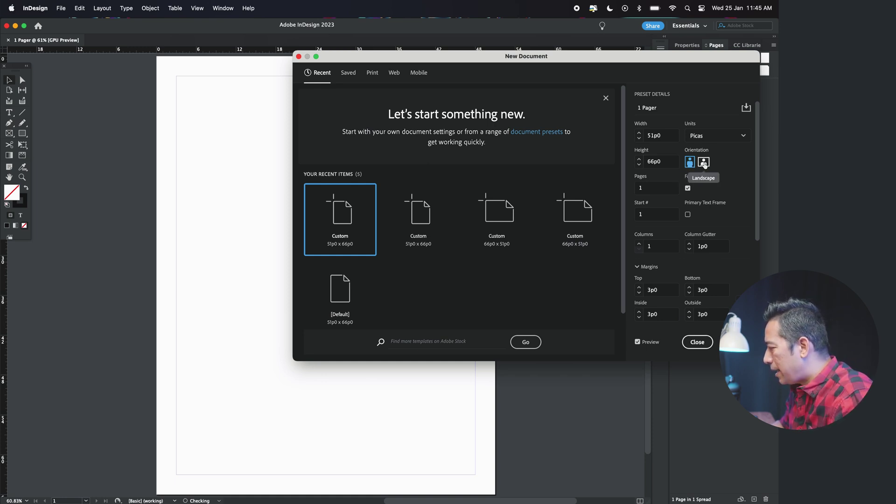
left_click(704, 163)
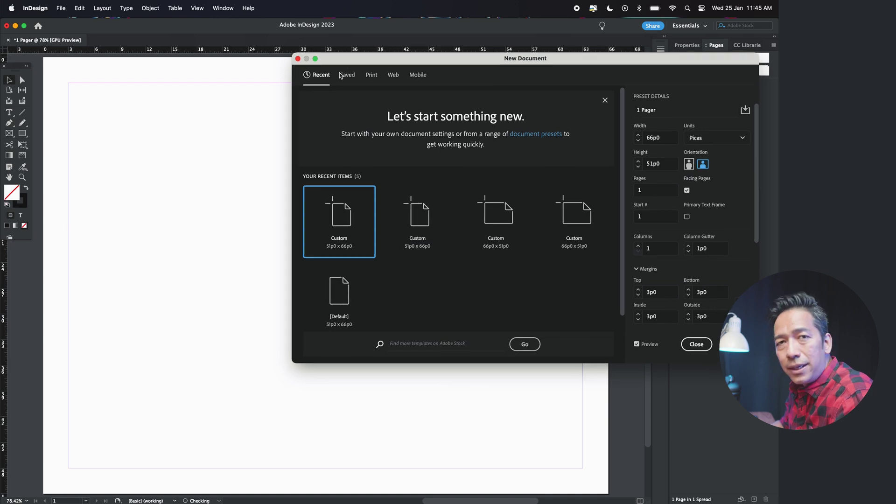
left_click_drag(341, 75, 299, 91)
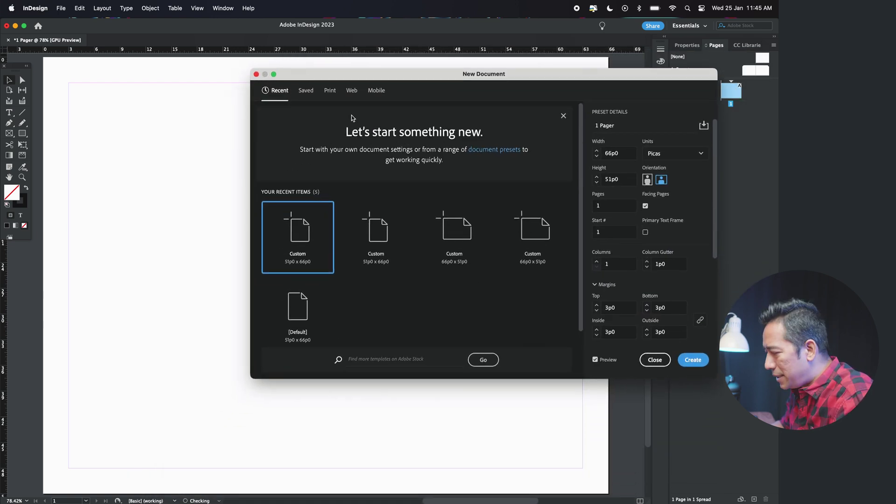
left_click(647, 180)
Step: Change the document's measurement units to Inches
left_click_drag(307, 73, 342, 53)
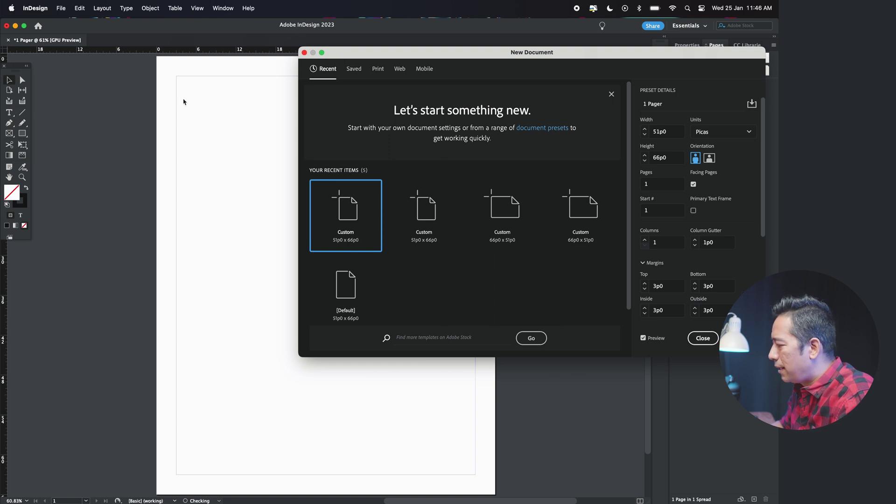
scroll(685, 218, "down", 3)
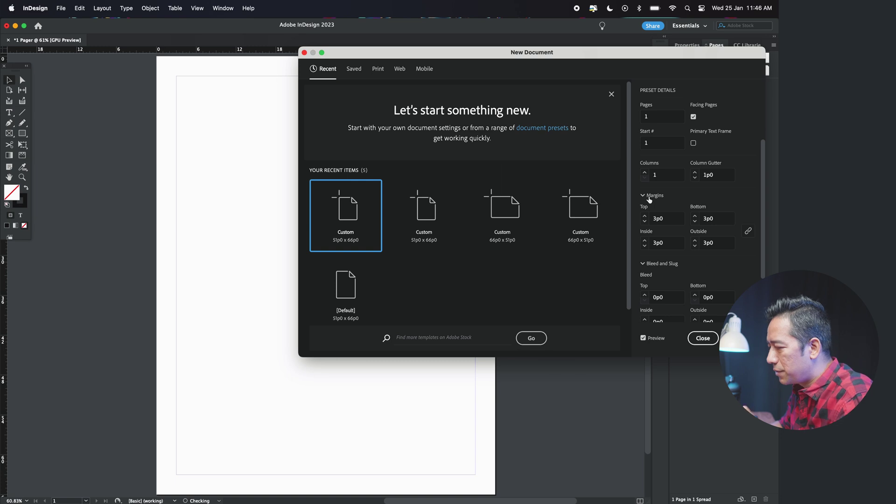
key("super+alt+shift+u")
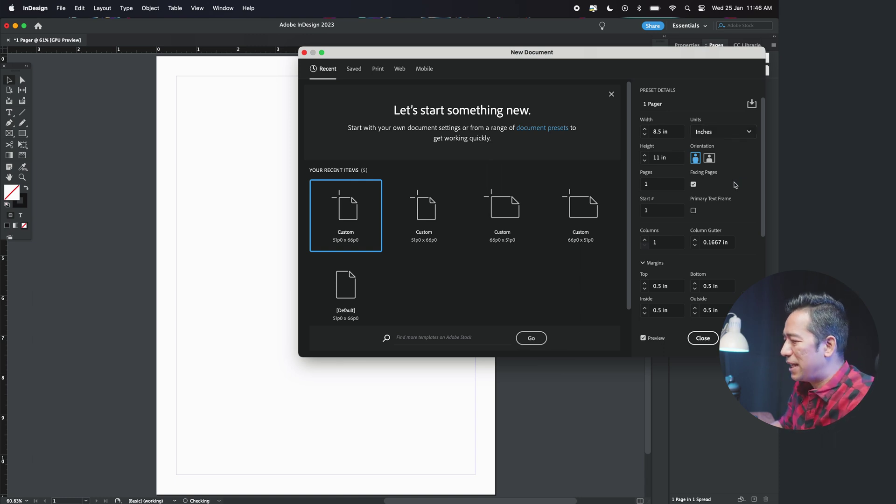
Step: Raise the linked margins from 0.5 in to 1 in and create the document
scroll(722, 195, "down", 5)
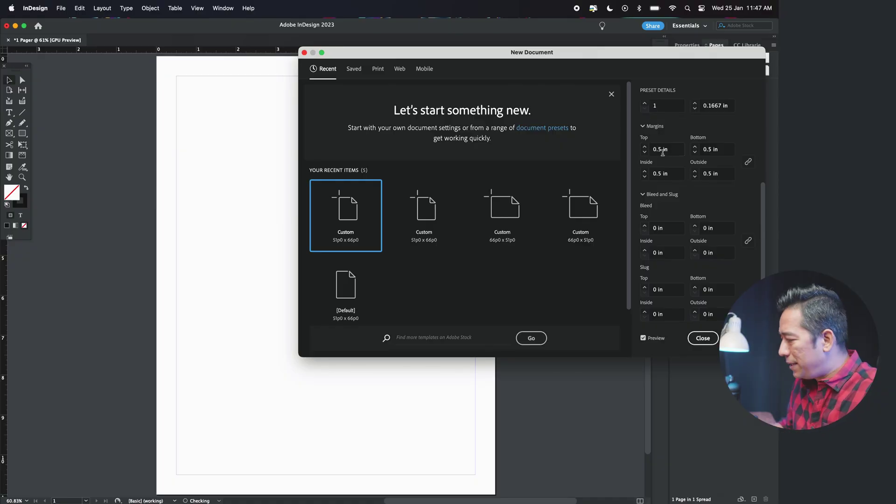
left_click(645, 146)
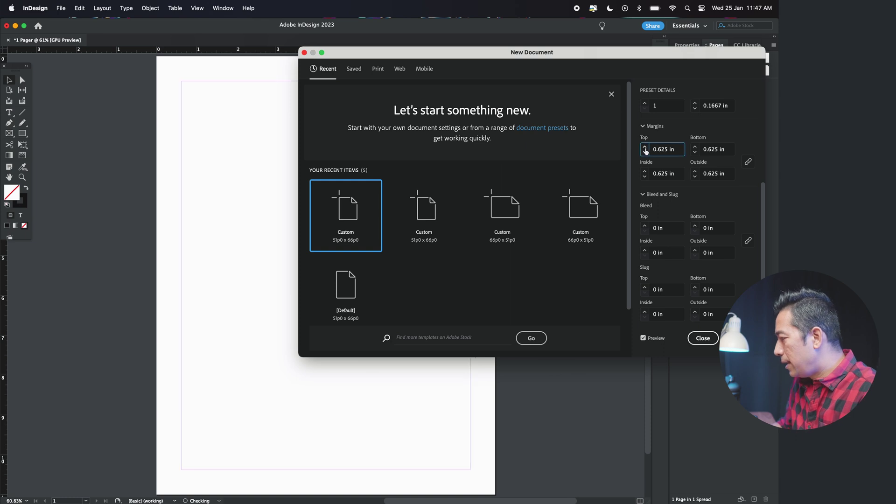
left_click(645, 147)
left_click(645, 147)
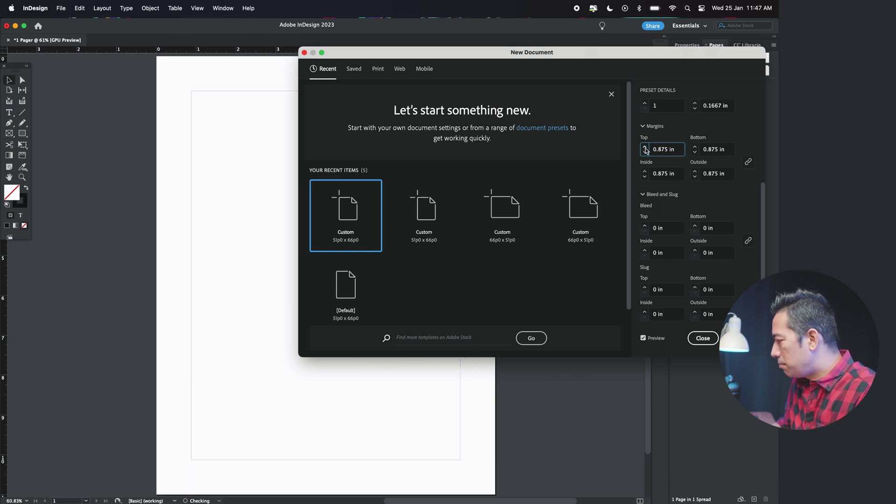
left_click(645, 146)
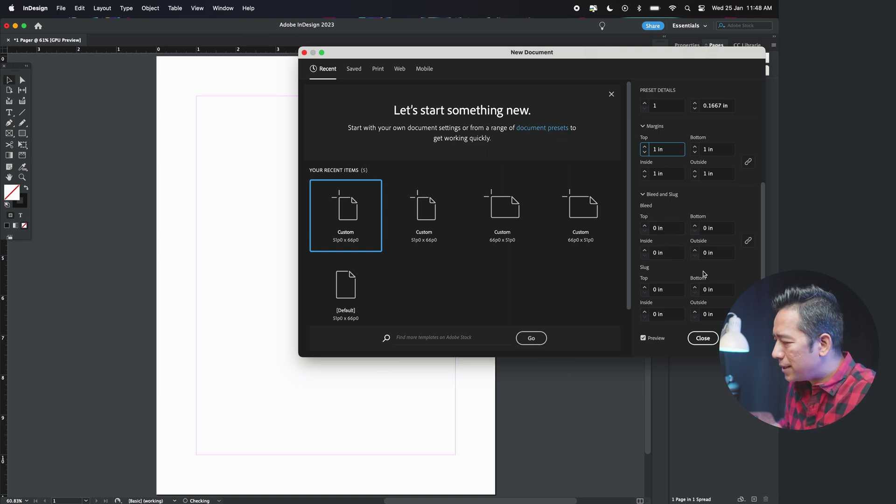
key("Escape")
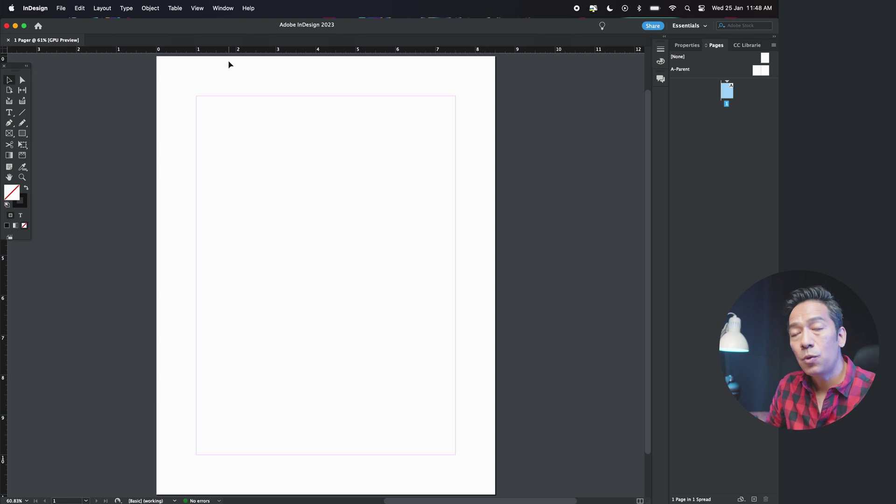
Step: Try the Book workspace, then the Digital Publishing workspace
left_click(224, 8)
mouse_move(228, 36)
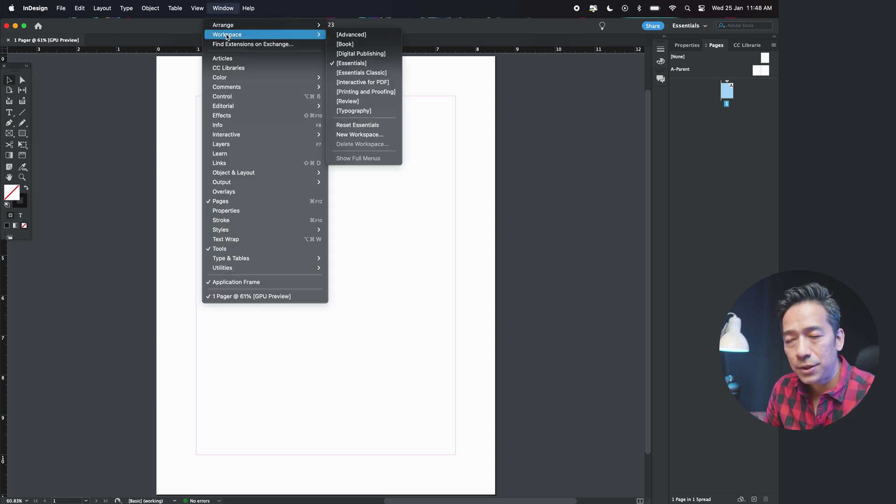
left_click(352, 44)
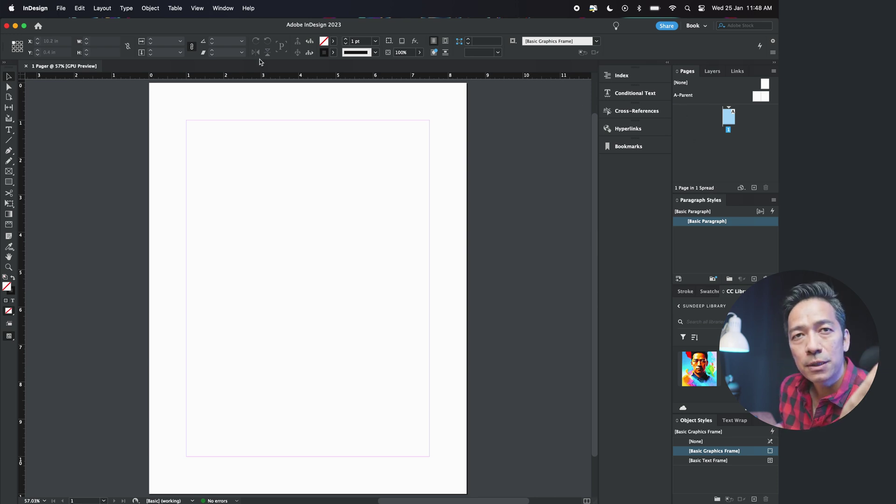
left_click(224, 9)
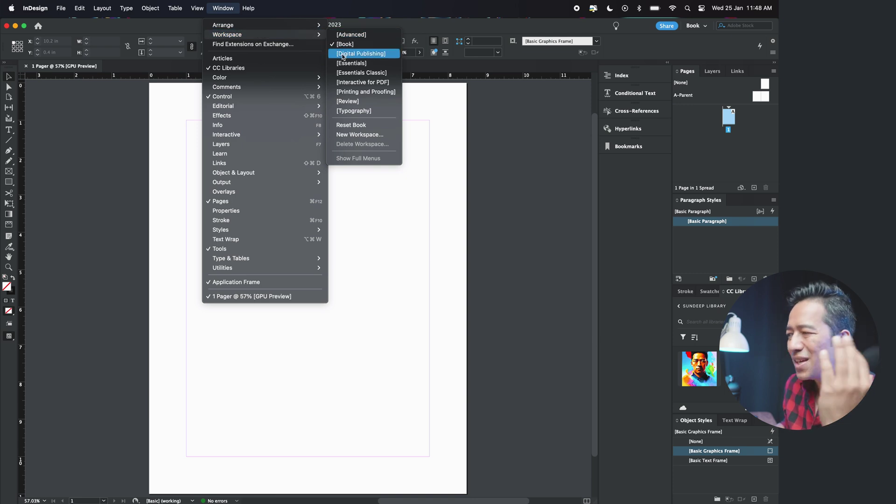
left_click(343, 54)
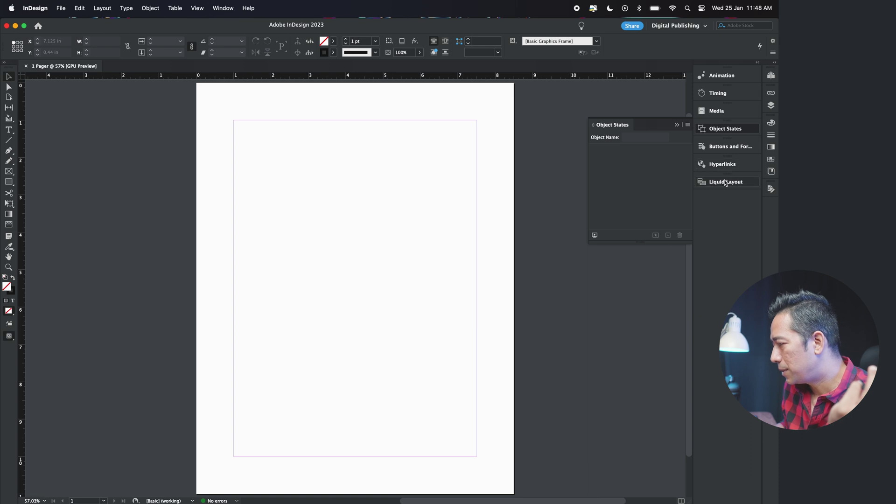
Step: Switch the workspace to Essentials Classic
left_click(221, 11)
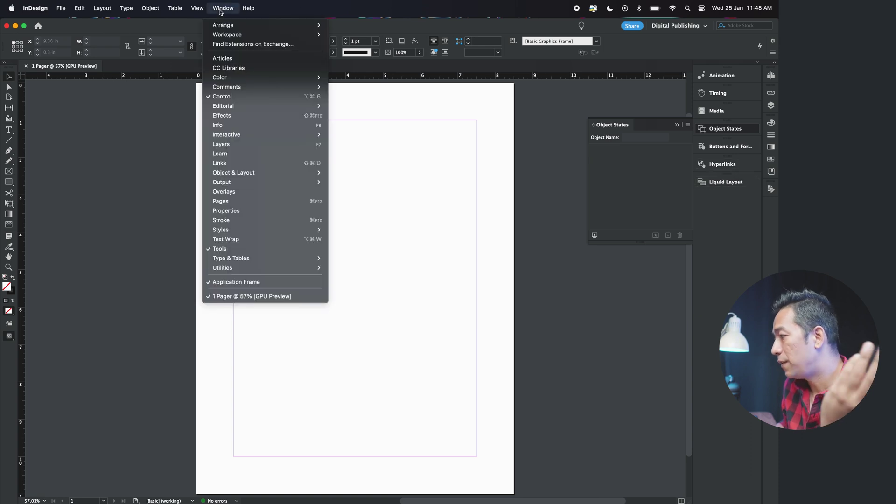
mouse_move(225, 34)
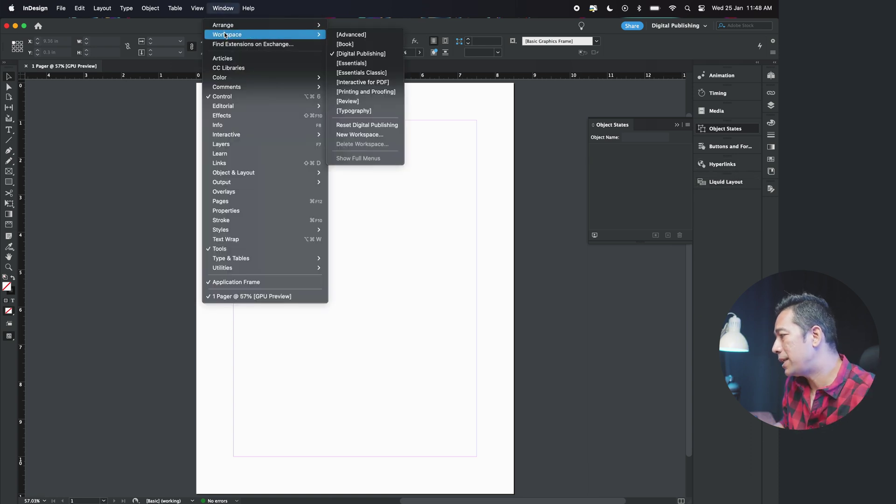
left_click(368, 73)
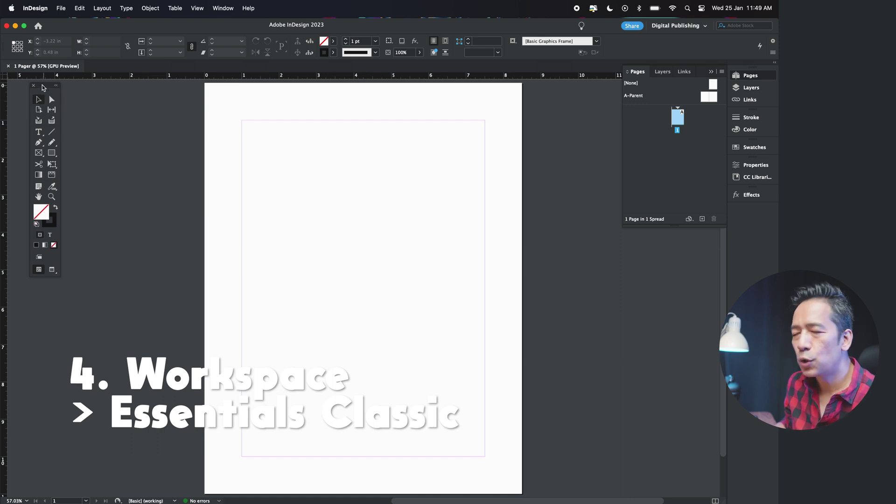
Step: Nudge the floating Tools panel into place and try the Page, Selection and Type tools
left_click_drag(43, 89, 33, 87)
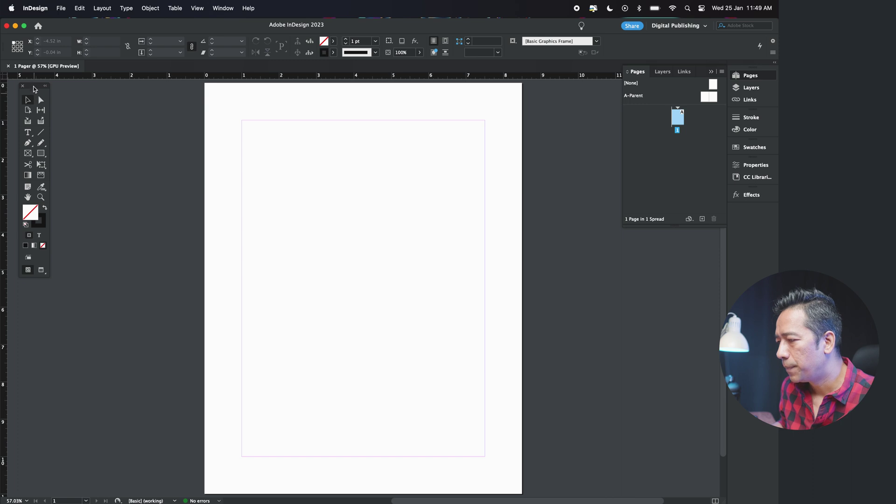
mouse_move(37, 87)
left_mouse_down()
mouse_move(38, 124)
mouse_move(32, 103)
left_mouse_up()
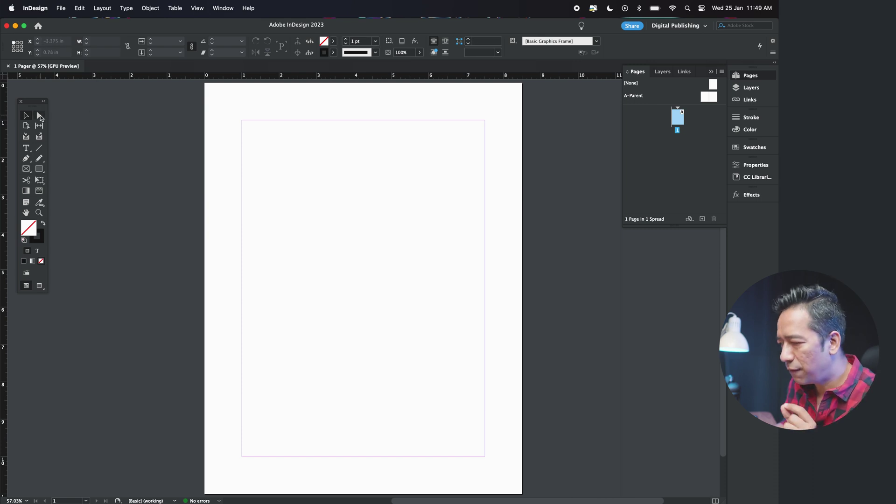
left_click(27, 127)
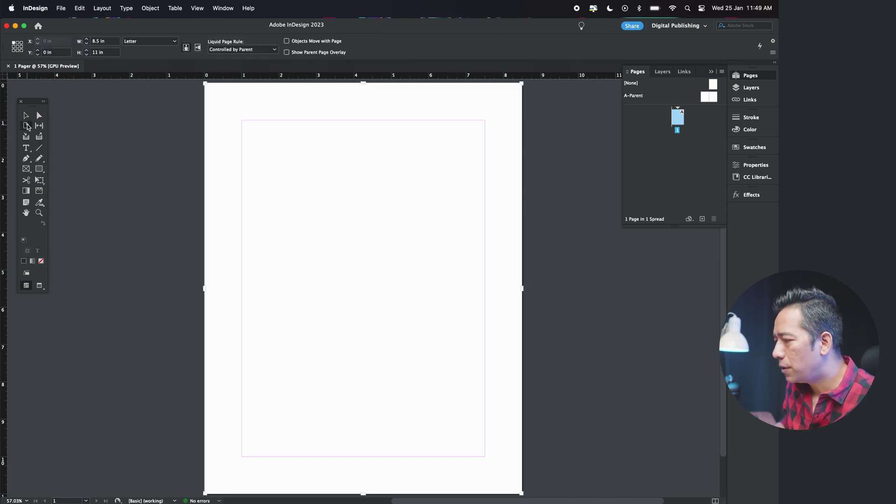
left_click(26, 116)
left_click(26, 148)
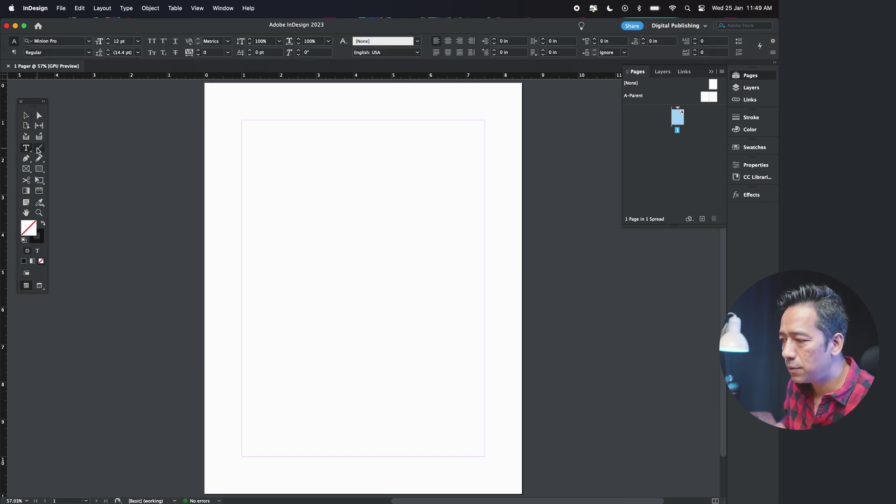
Step: Cycle through the Layers, Links, Stroke, Color, Swatches and Properties panels, ending on CC Libraries
left_click(751, 88)
left_click(750, 100)
left_click(750, 119)
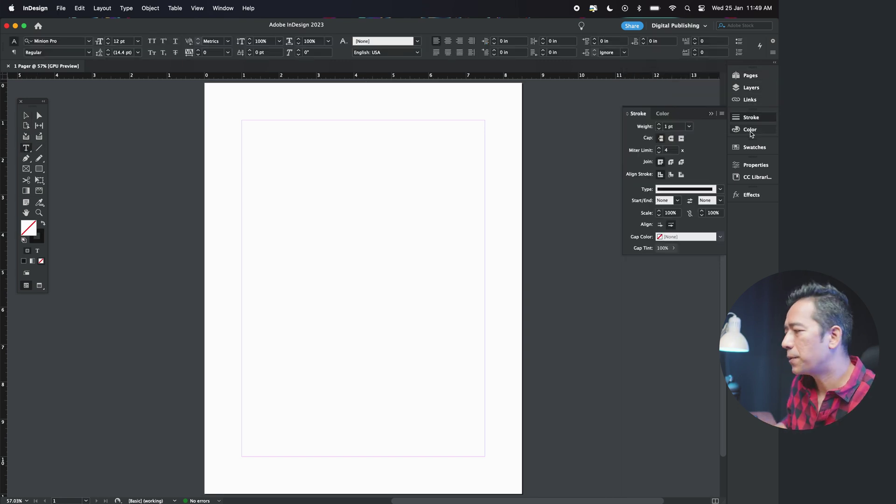
left_click(751, 131)
left_click(752, 149)
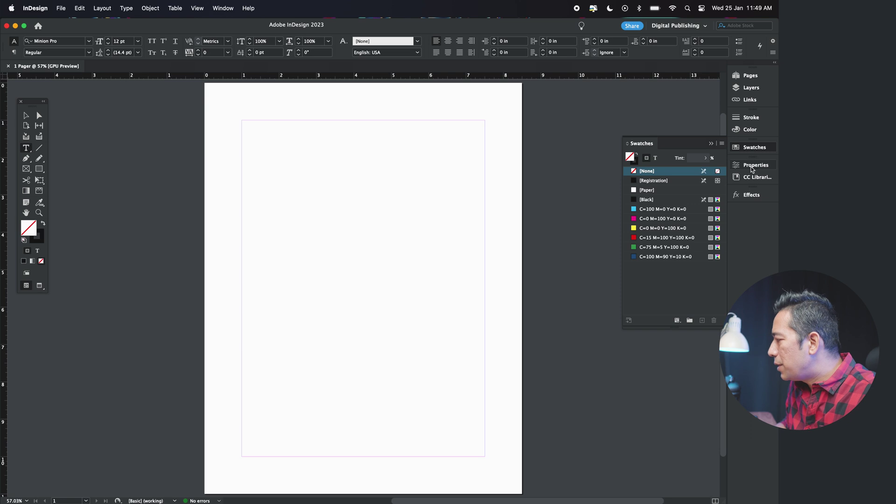
left_click(753, 165)
left_click(753, 178)
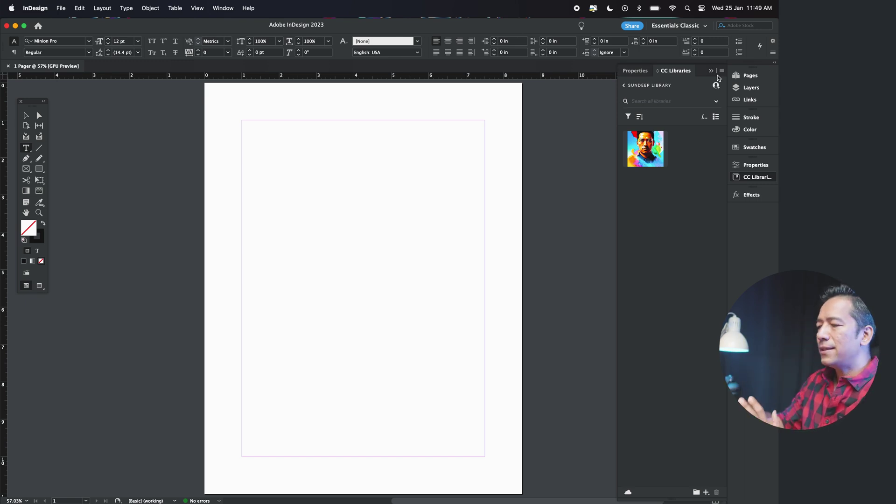
Step: Bring up the Properties panel showing the Letter, 8.5 × 11 in document with 1 in margins
left_click(633, 72)
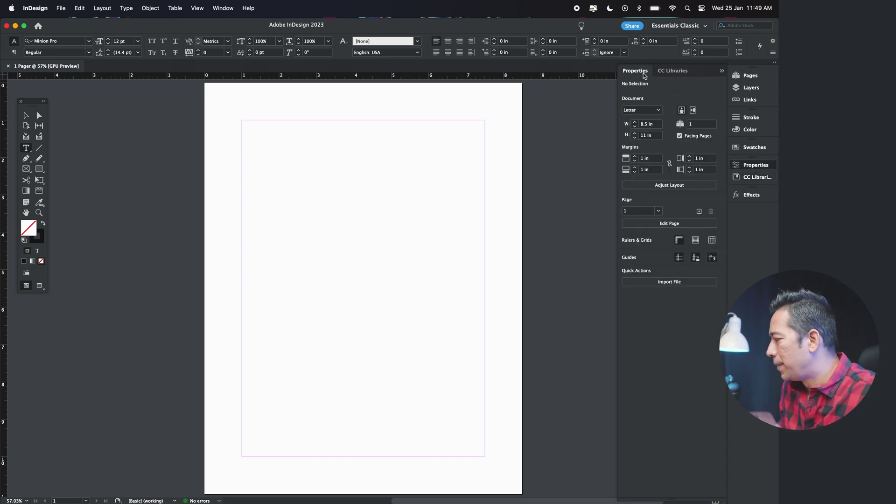
left_click(722, 71)
left_click(224, 9)
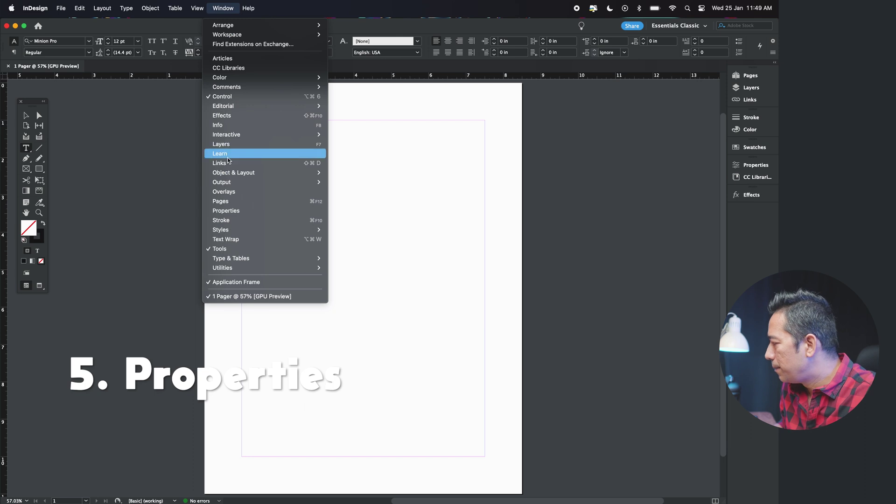
left_click(226, 210)
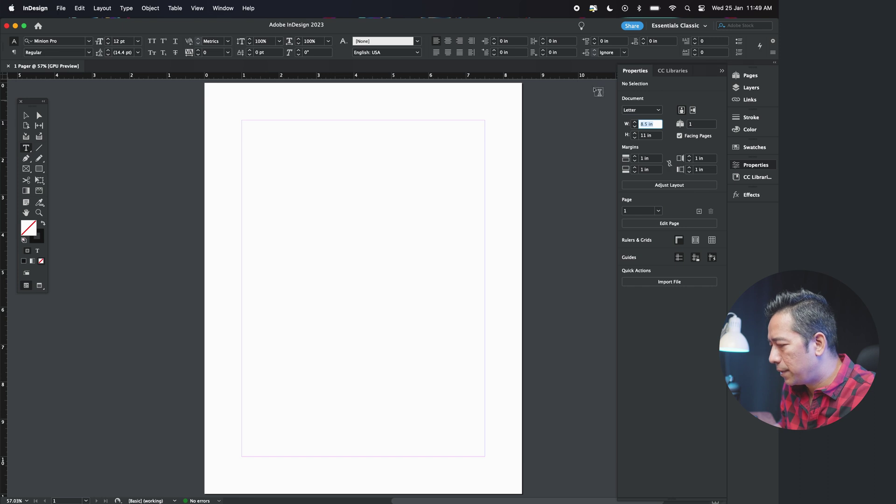
left_click(221, 9)
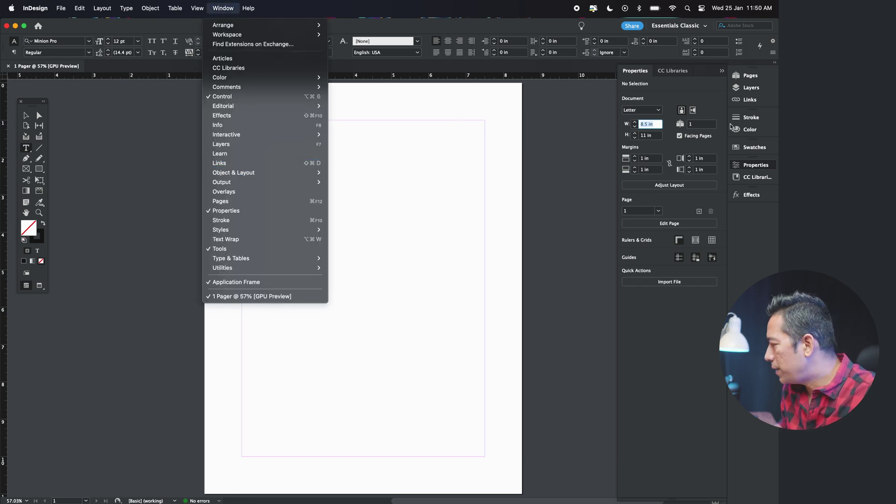
left_click(515, 119)
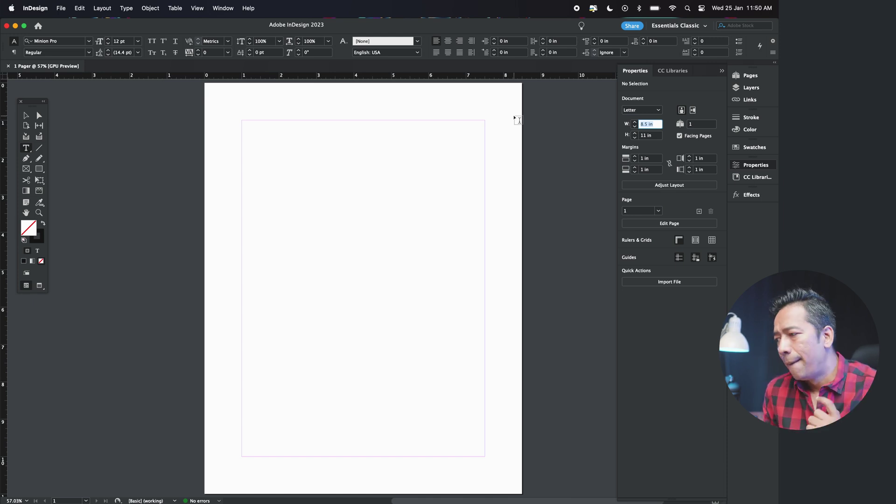
key("v")
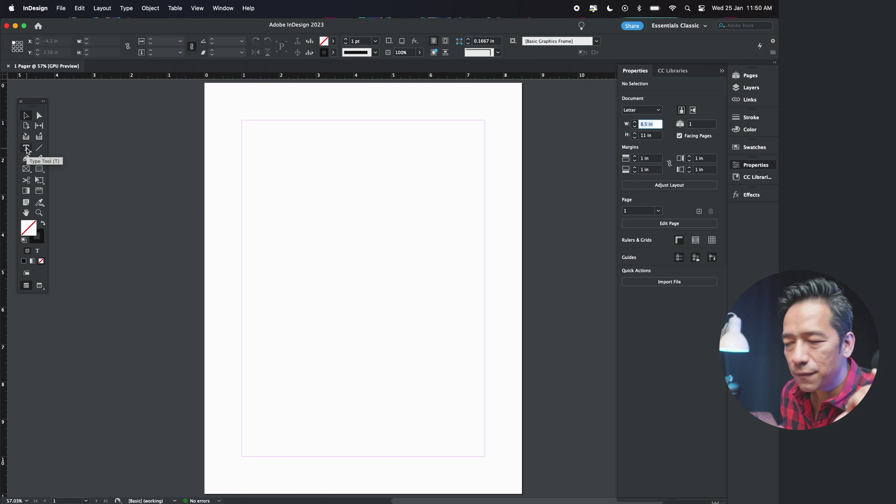
left_click(27, 149)
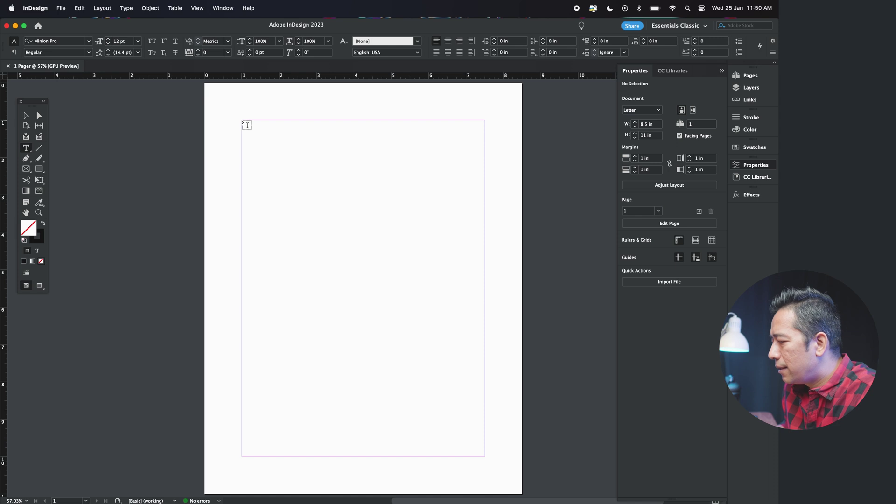
Step: Draw a 3.25 × 5.72 in text frame from the top-left margin corner
left_click_drag(243, 122, 364, 334)
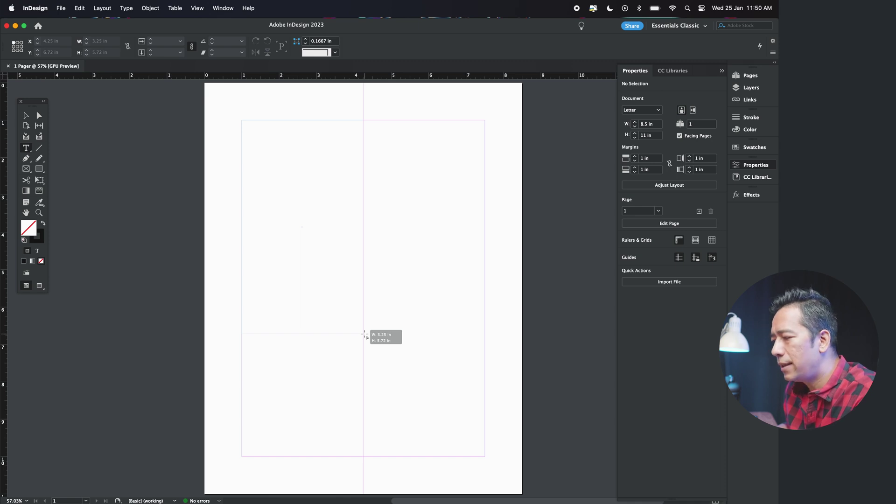
left_click_drag(365, 334, 365, 333)
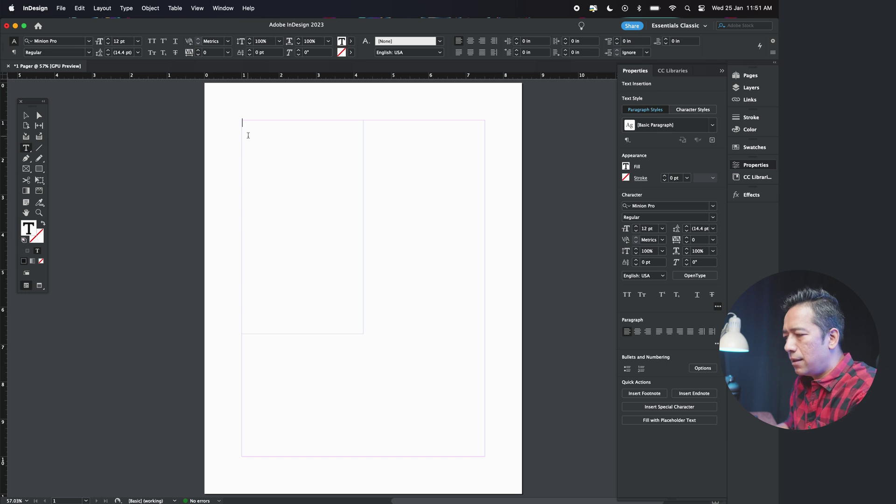
Step: Fill the empty text frame with placeholder lorem ipsum text and select the frame
right_click(248, 134)
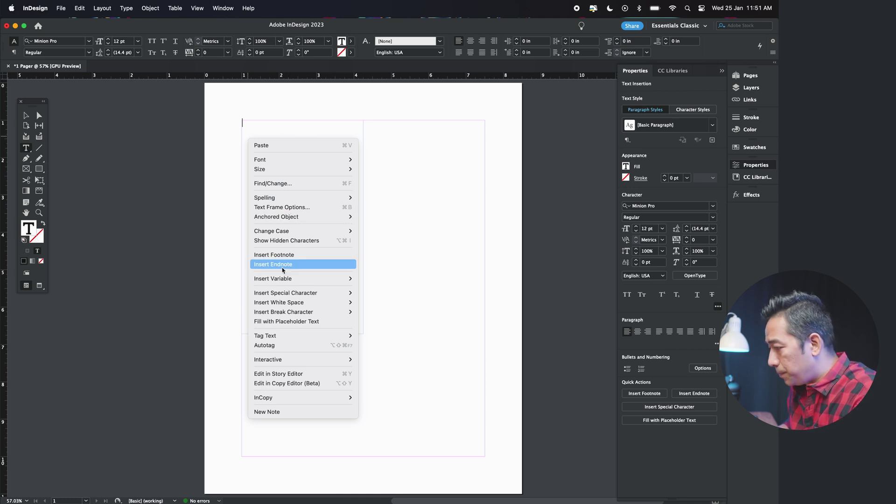
mouse_move(284, 293)
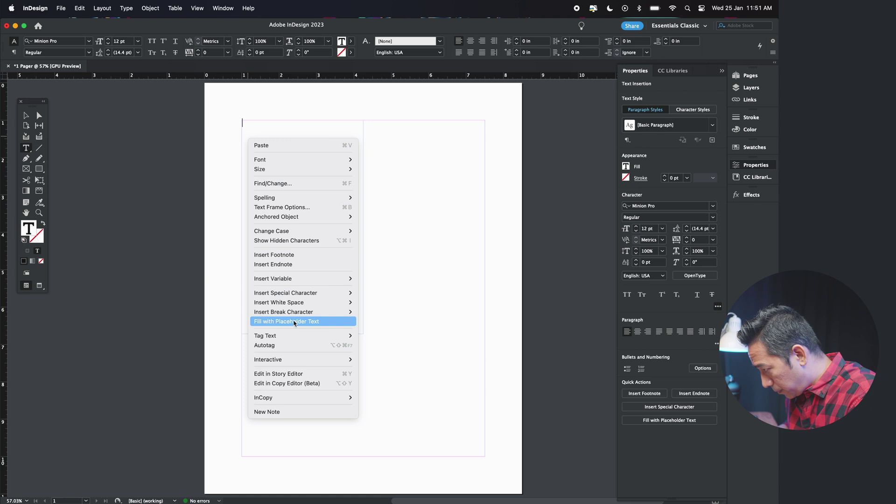
left_click(295, 322)
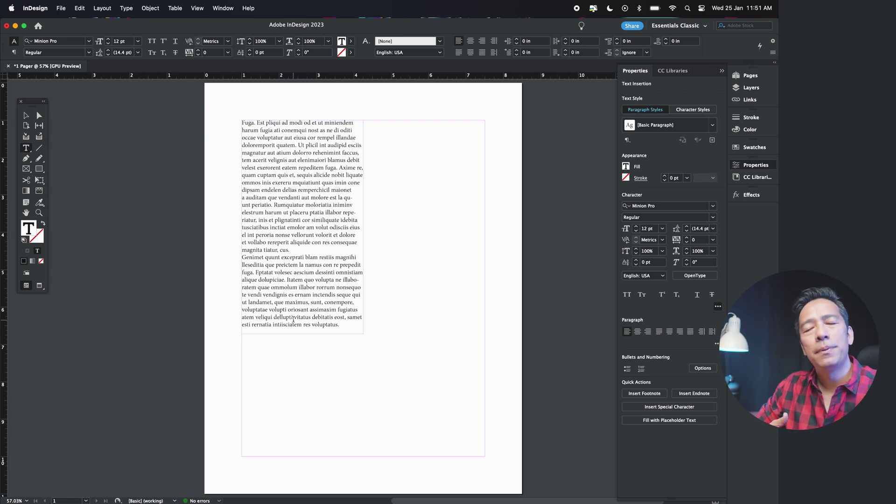
key("Escape")
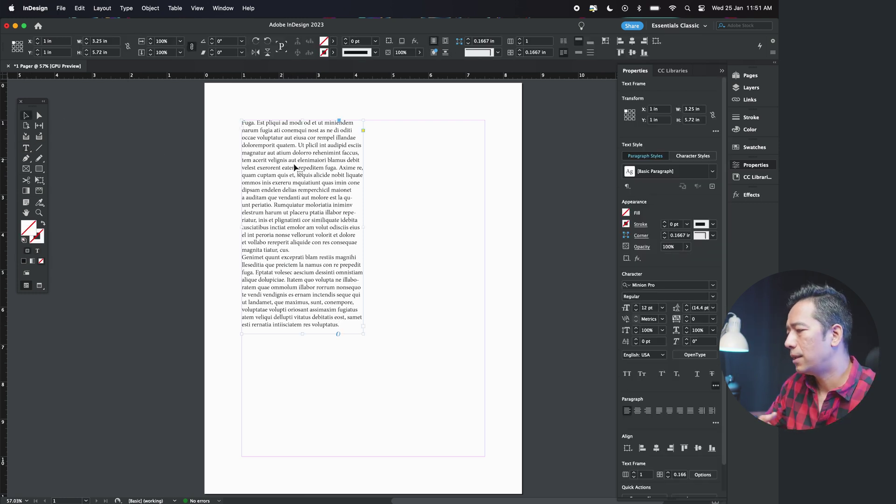
Step: Drag the text frame down until it sits at X 1 in, Y 2.64 in
left_click_drag(290, 169, 289, 215)
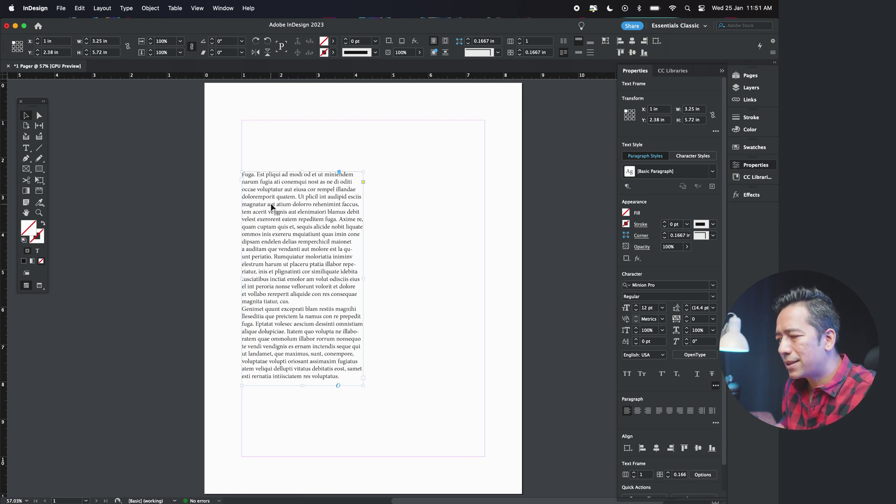
left_click_drag(283, 229, 283, 235)
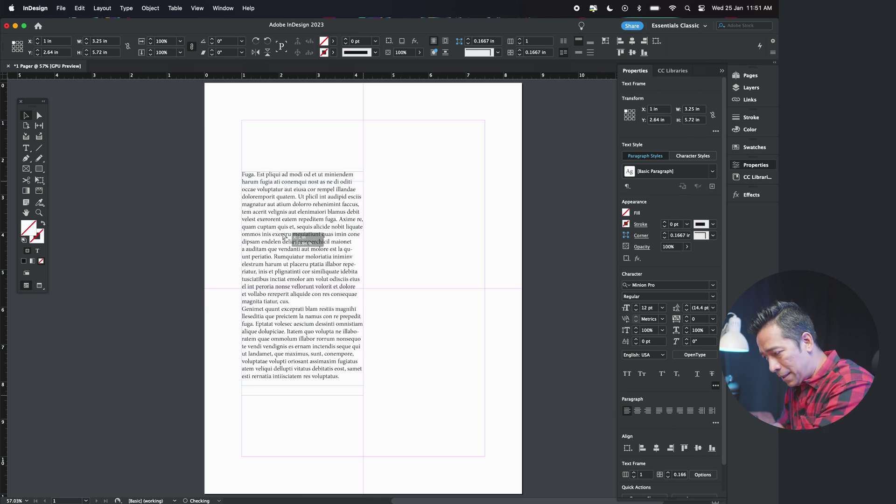
left_click_drag(283, 237, 286, 237)
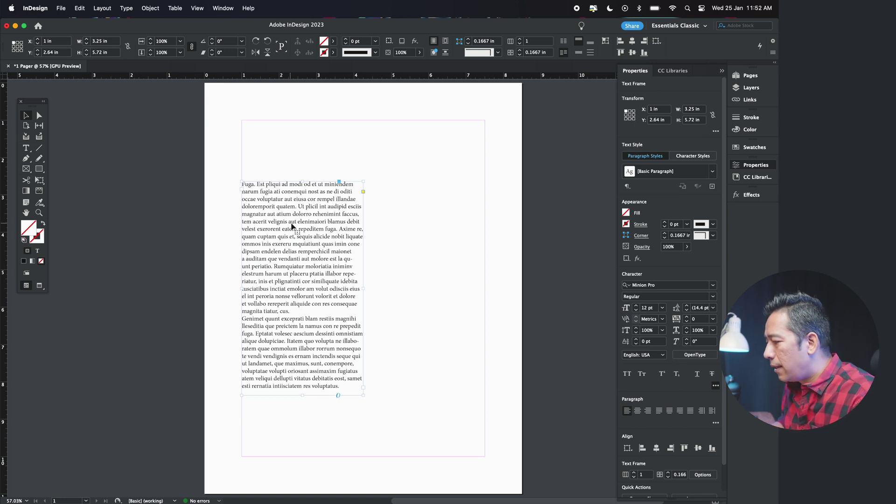
Step: Set all the placeholder body text in Acumin Pro Extra Light at 12 pt
double_click(292, 227)
key("super+a")
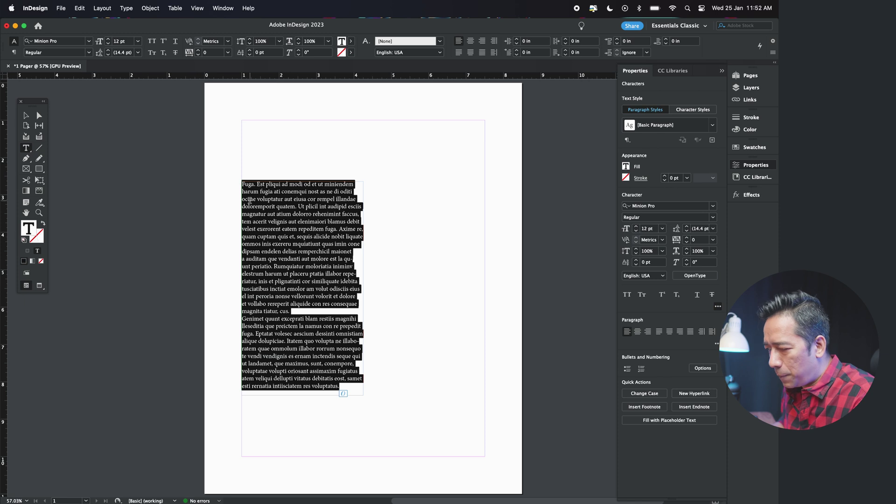
scroll(274, 204, "up", 1)
scroll(274, 204, "up", 1)
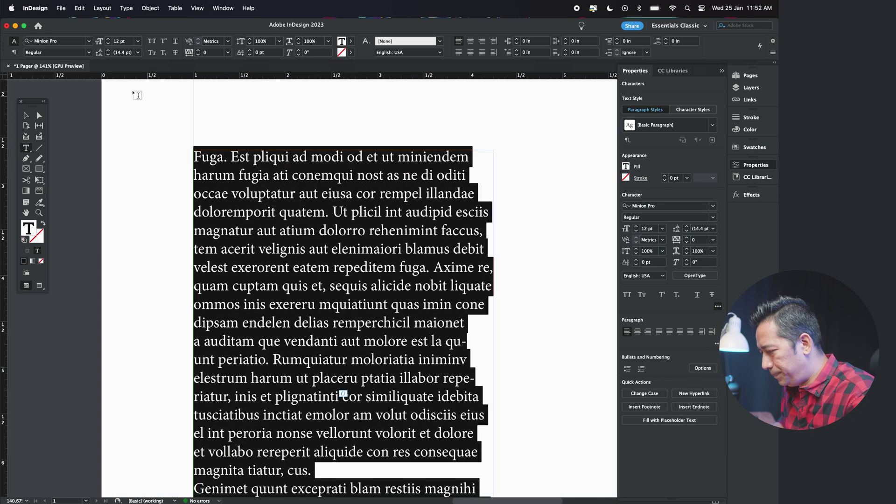
left_click(89, 42)
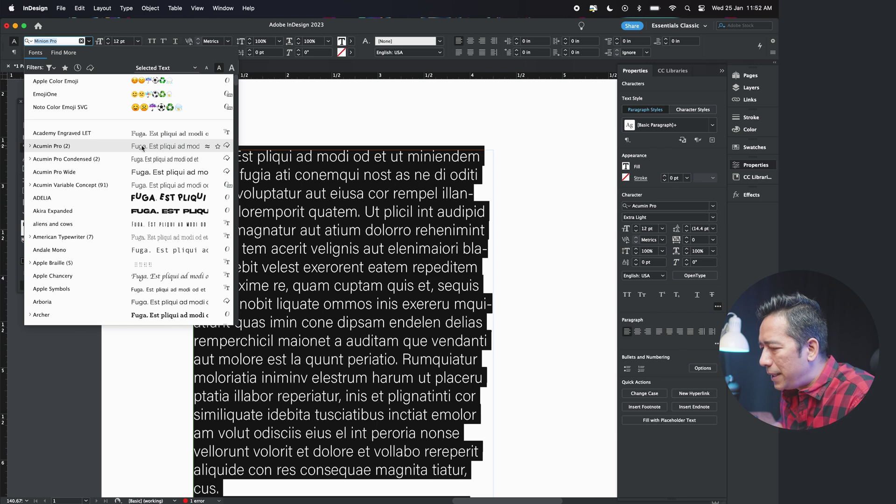
left_click(142, 148)
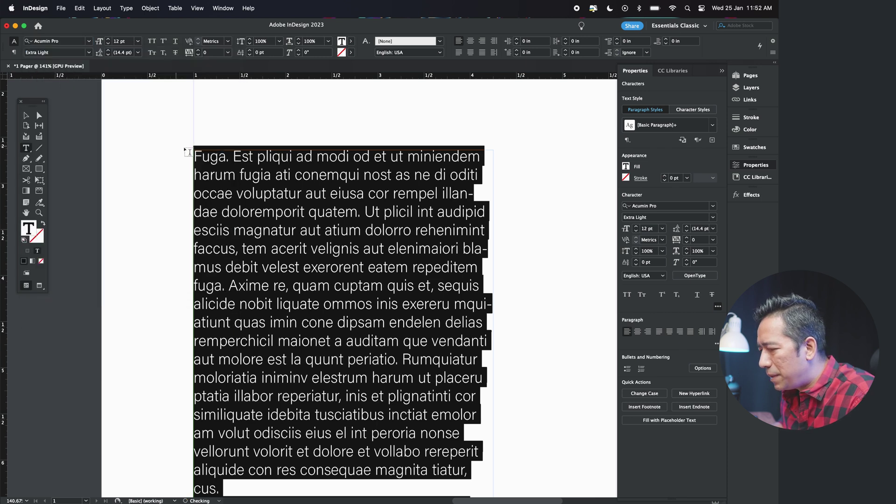
left_click(108, 39)
left_click(108, 40)
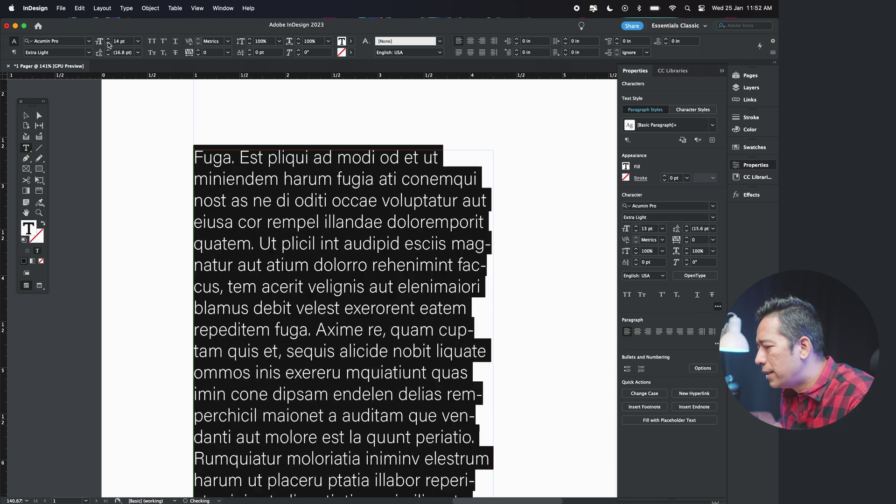
left_click(108, 44)
left_click(109, 44)
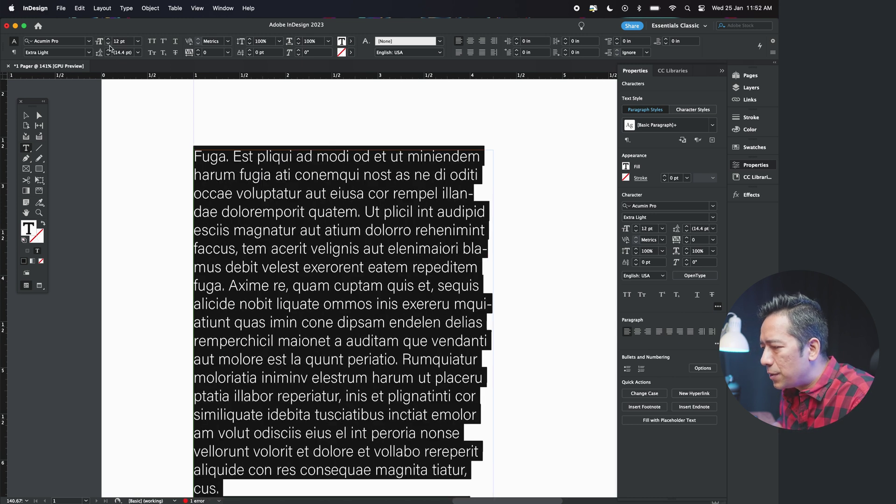
Step: Reselect the whole body story with the Type tool
left_click(25, 115)
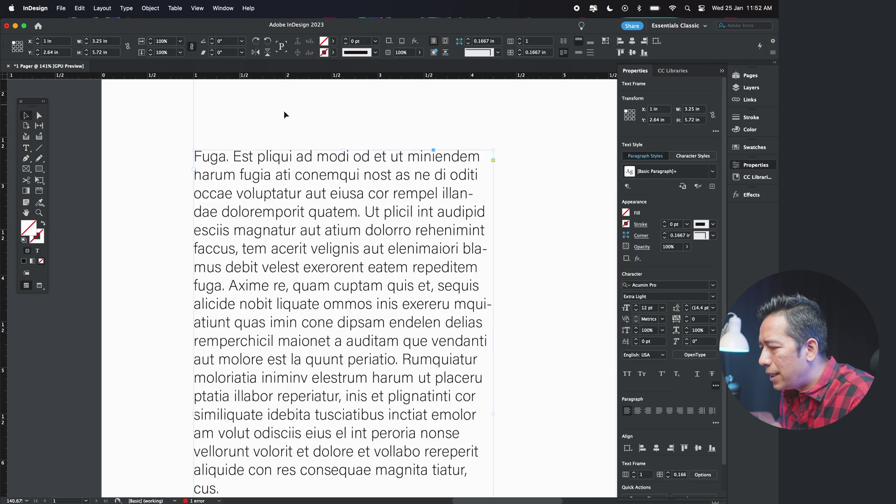
double_click(332, 188)
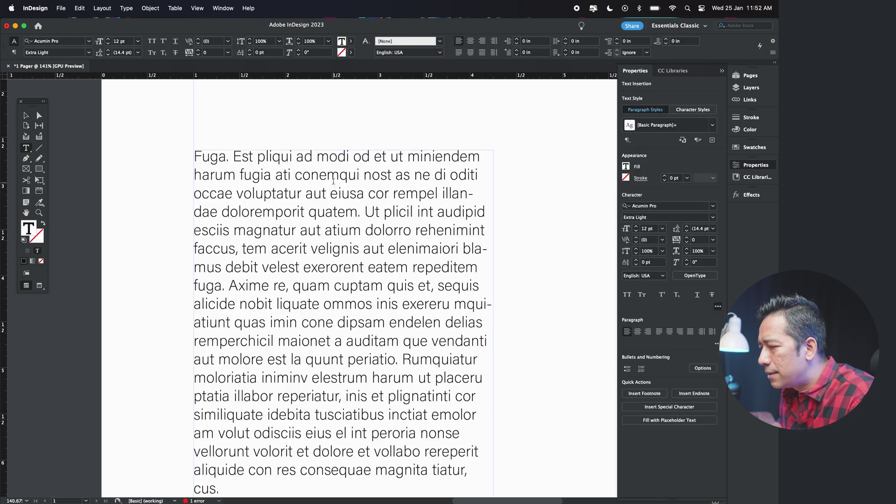
key("super+a")
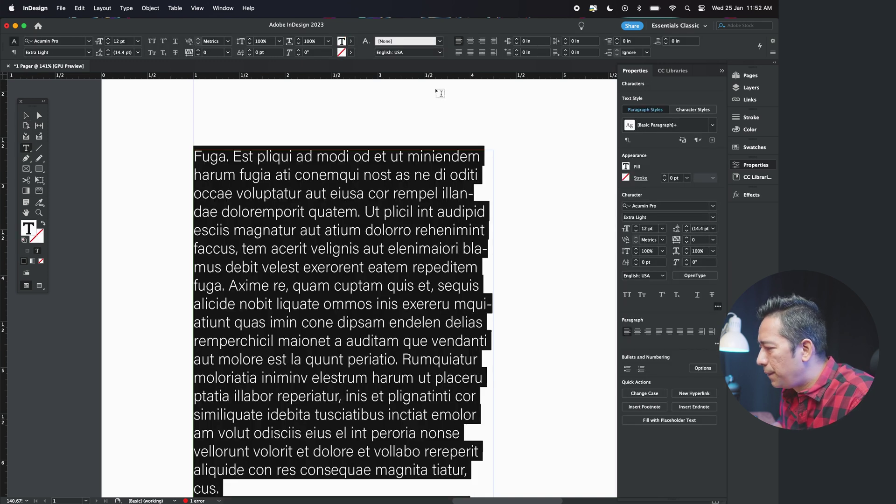
key("super+minus")
key("super+minus")
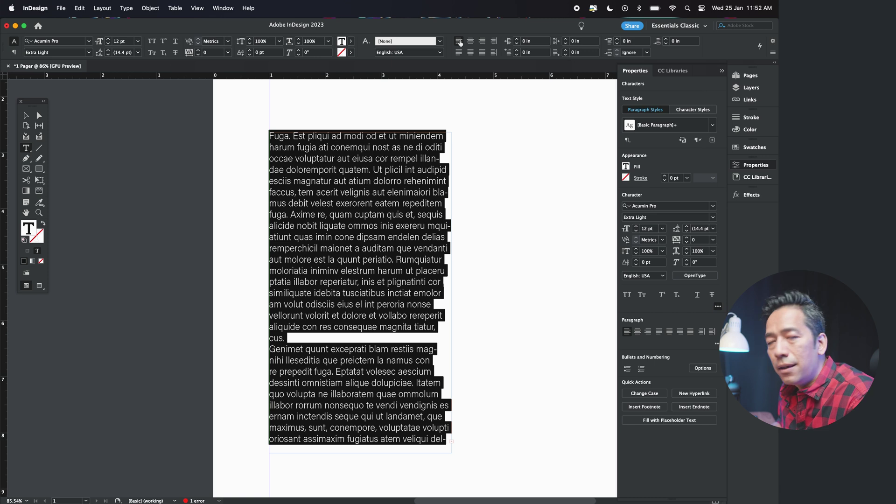
Step: Apply Justify with Last Line Aligned Left to the body text after trying other alignments, then deselect
left_click(471, 42)
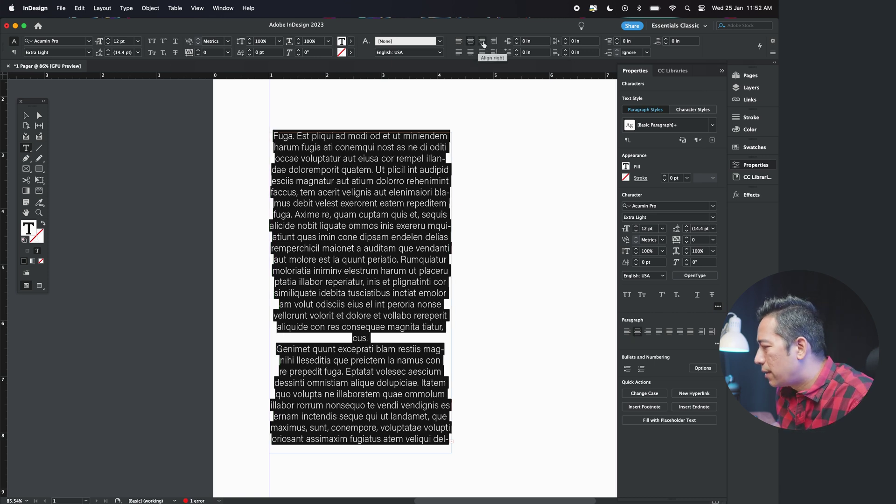
left_click(483, 41)
left_click(458, 53)
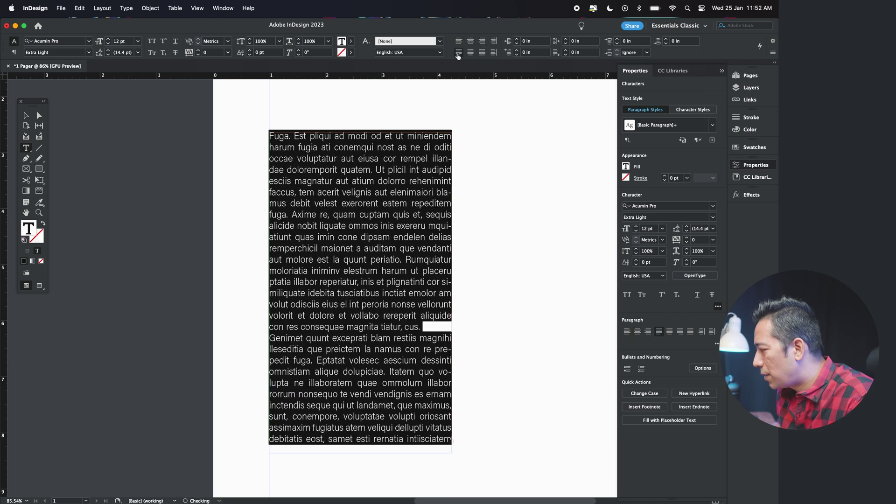
left_click(470, 53)
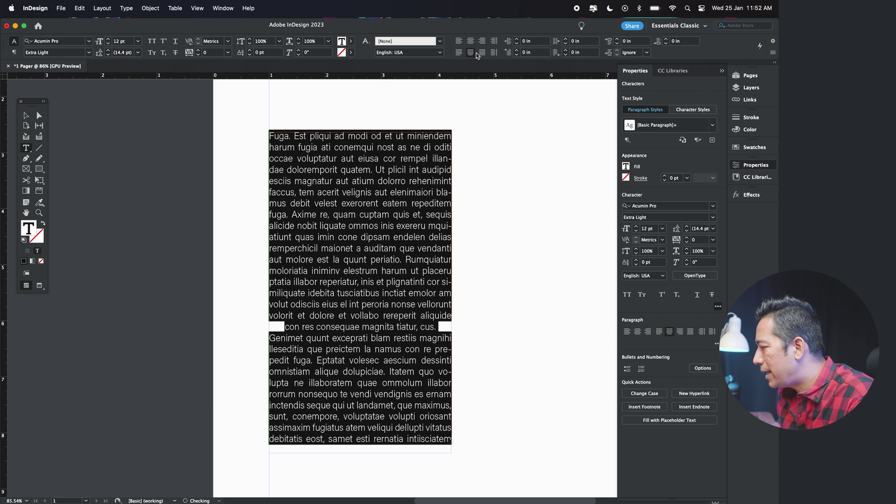
left_click(481, 52)
left_click(459, 53)
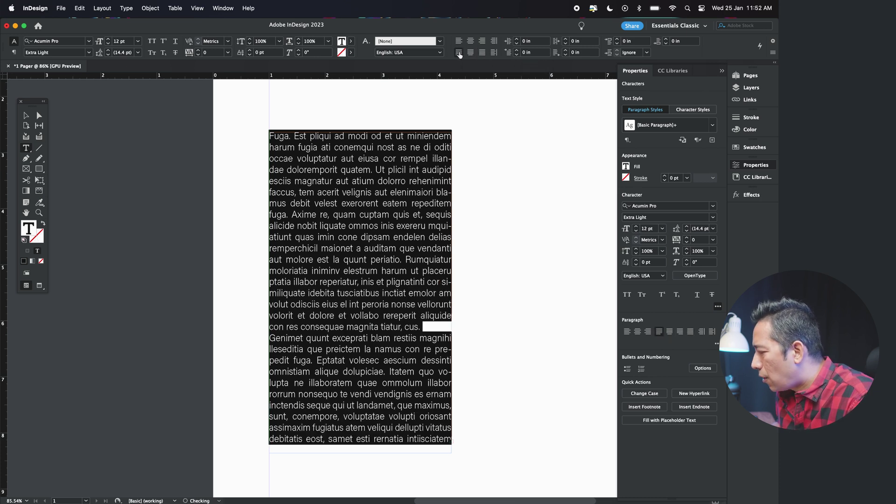
scroll(295, 239, "down", 3)
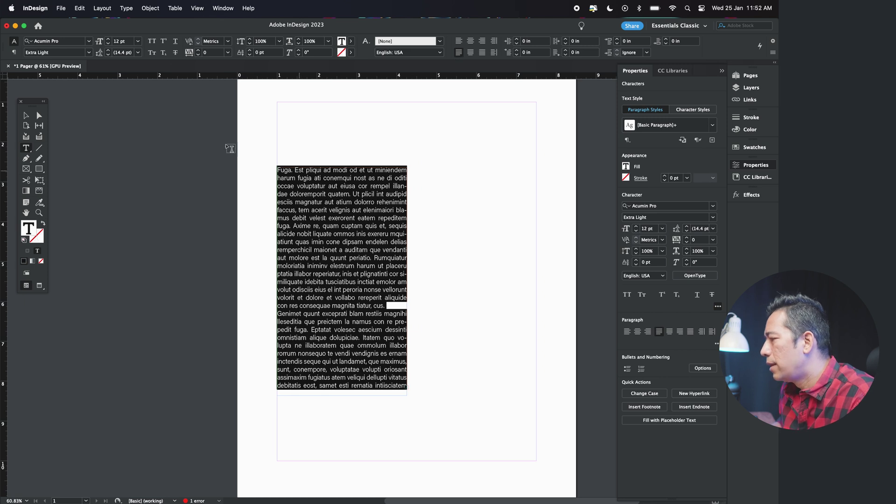
left_click(39, 113)
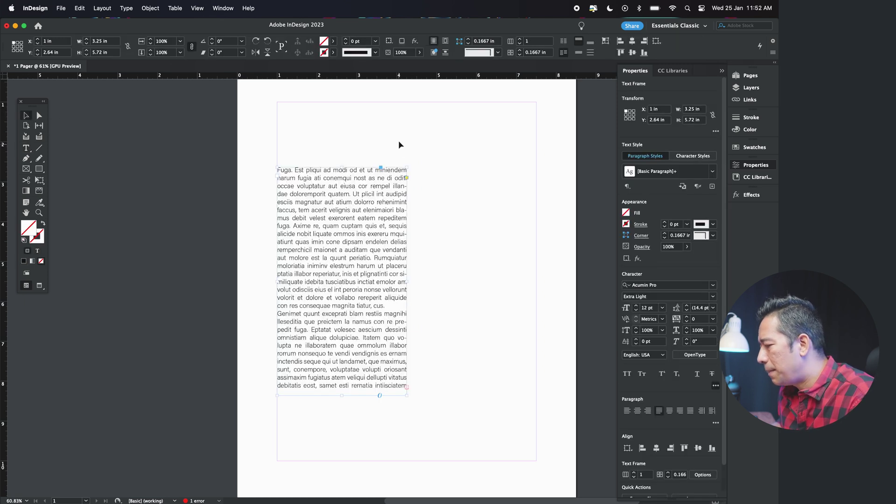
left_click(376, 161)
scroll(443, 221, "down", 3)
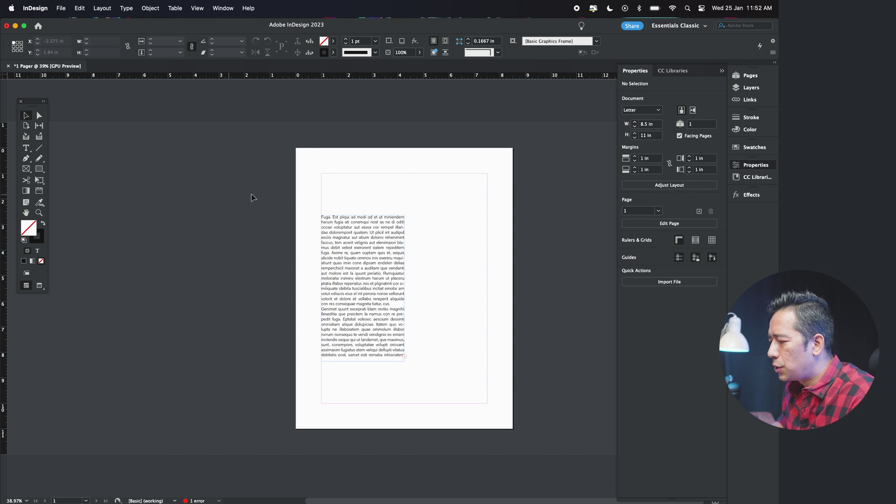
Step: Draw a text frame above the body column and type CREATIVITY
scroll(361, 187, "up", 3)
scroll(360, 187, "up", 2)
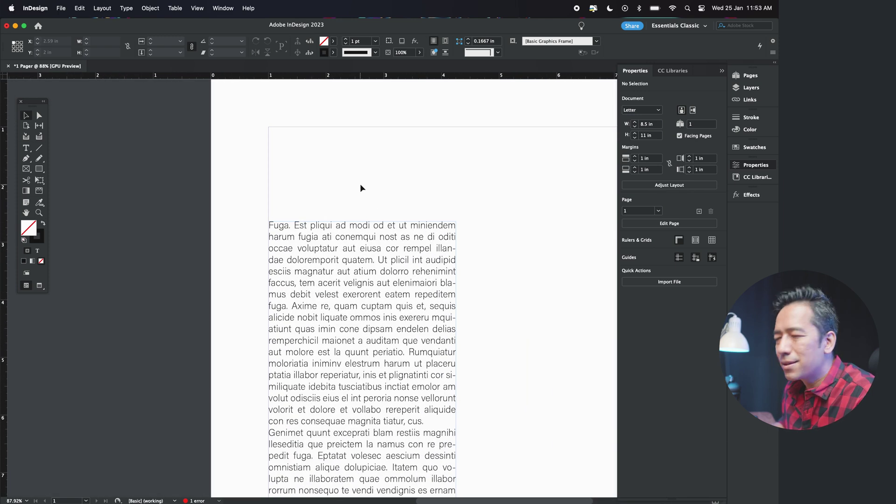
left_click(26, 148)
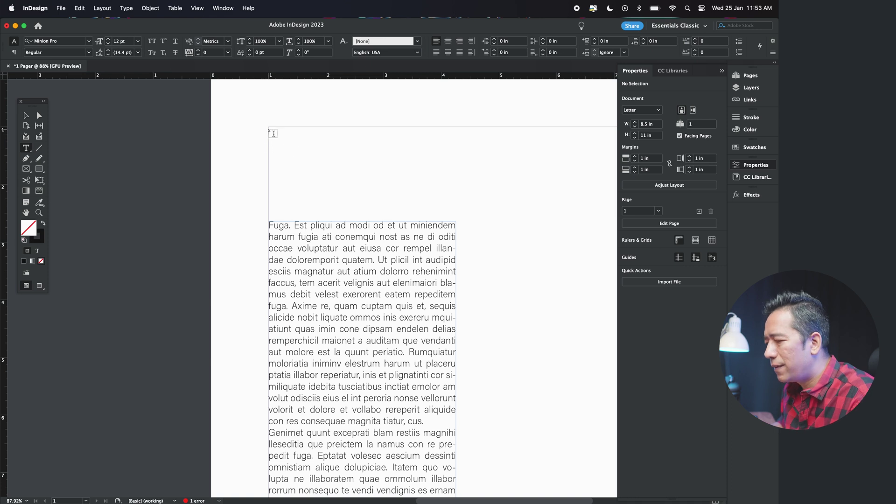
left_click_drag(271, 129, 456, 203)
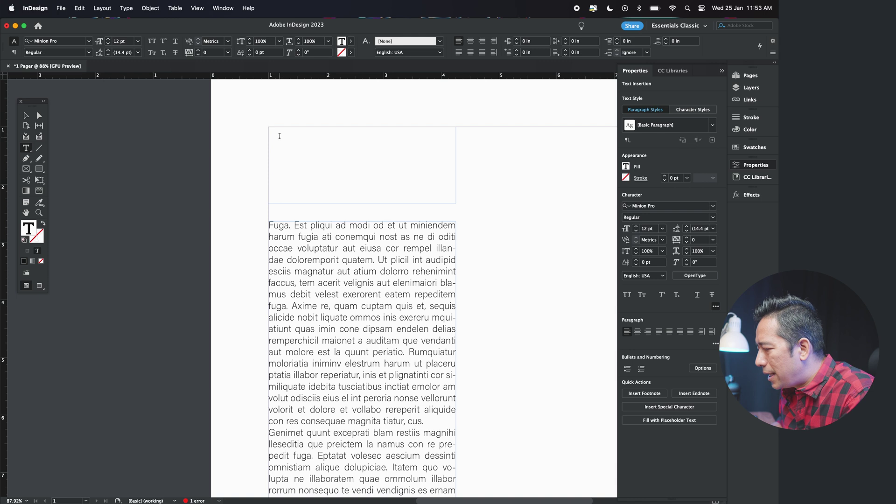
type("CREATIVITY")
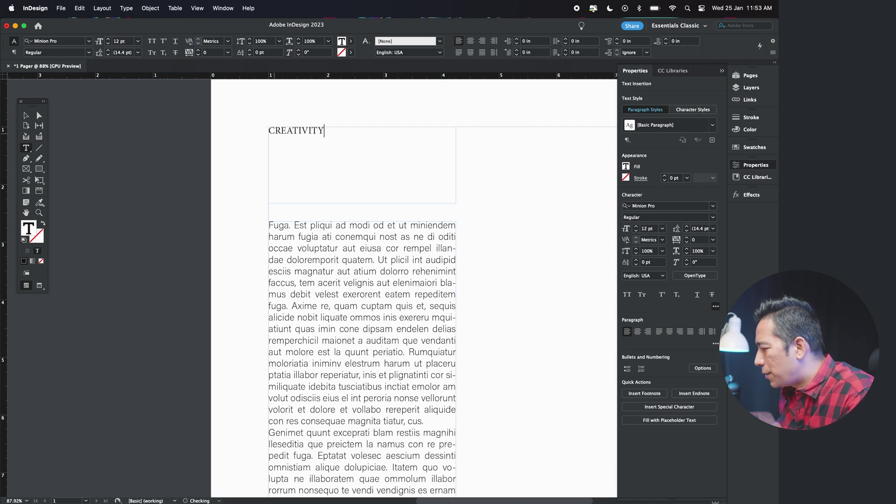
Step: Set CREATIVITY in LOREAL_PRO 4-SemiBold and enlarge it to 36 pt
key("super+a")
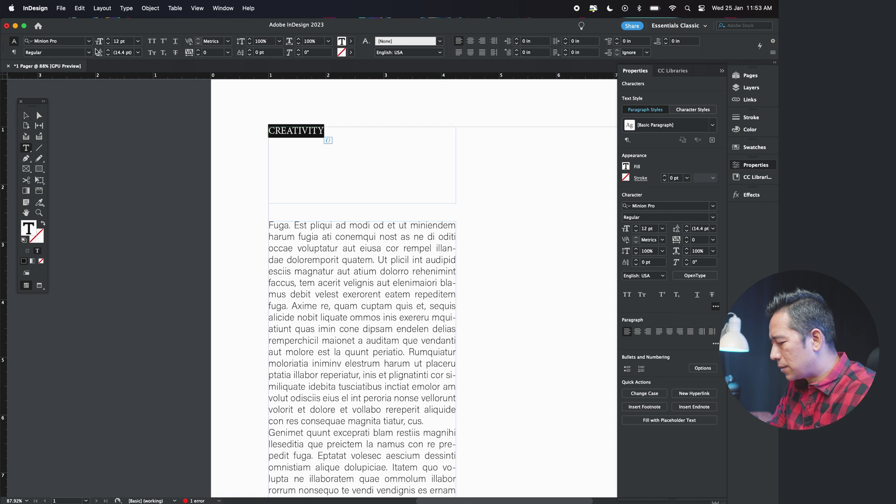
left_click(89, 41)
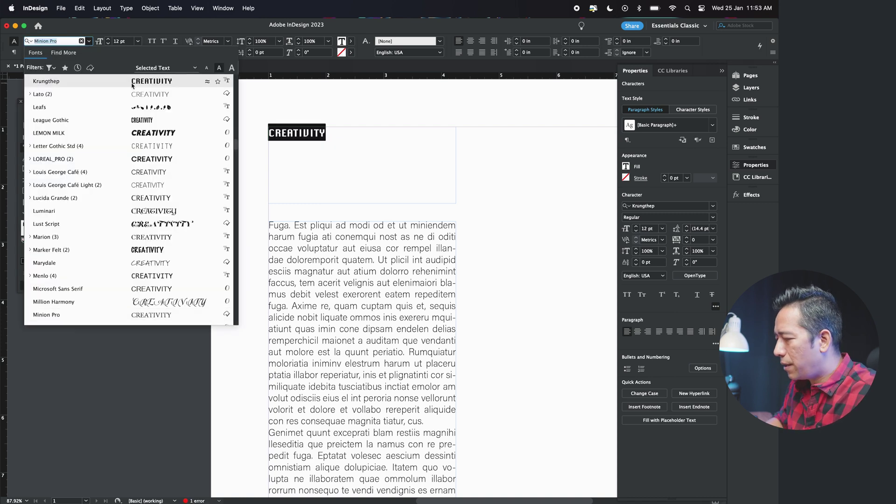
left_click(152, 159)
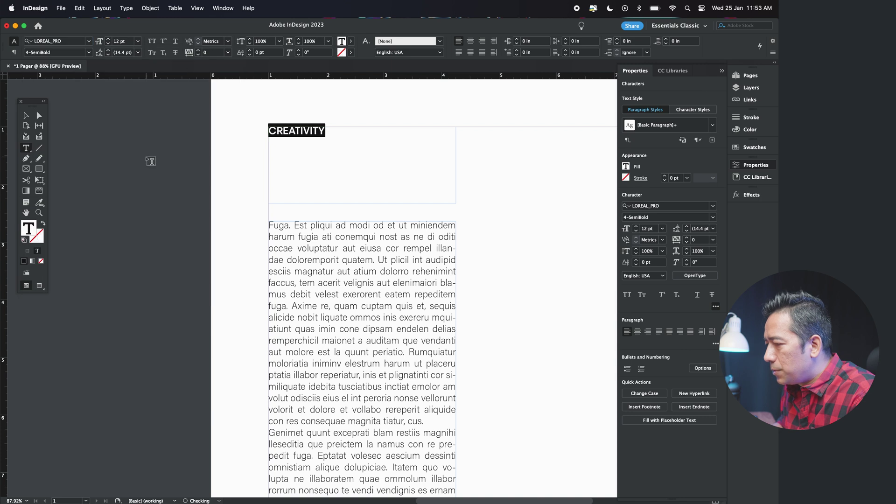
left_click(108, 39)
left_click(108, 40)
left_click(109, 41)
left_click(108, 40)
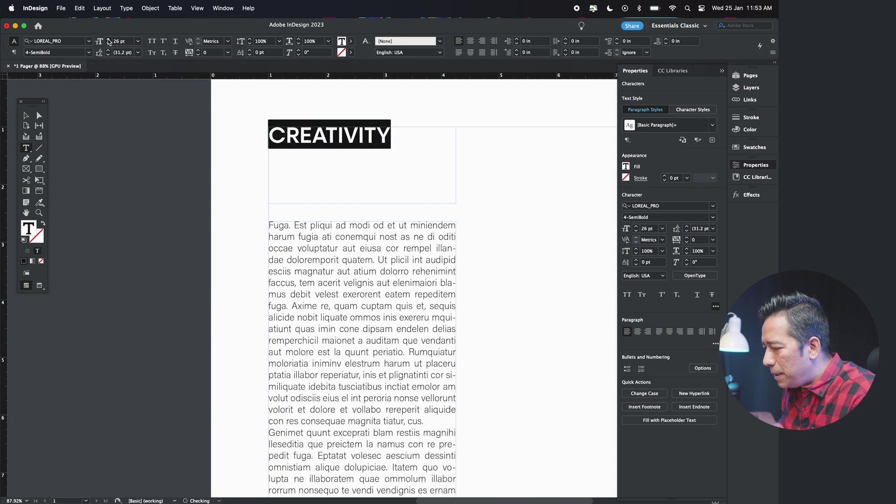
left_click(108, 40)
left_click(109, 40)
left_click(109, 40)
left_click(109, 40)
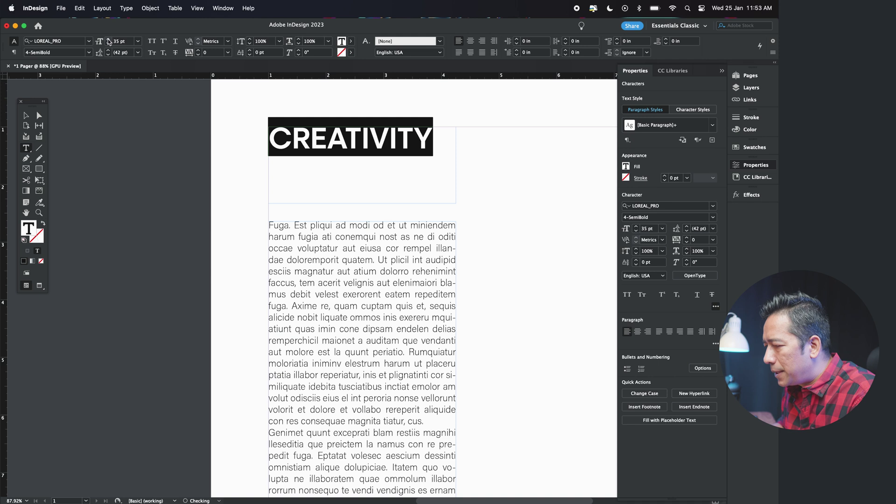
left_click(109, 40)
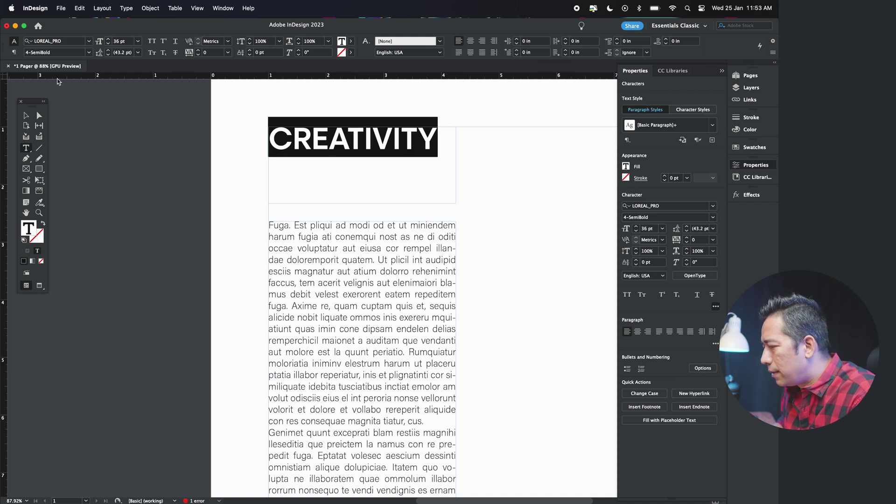
left_click(26, 117)
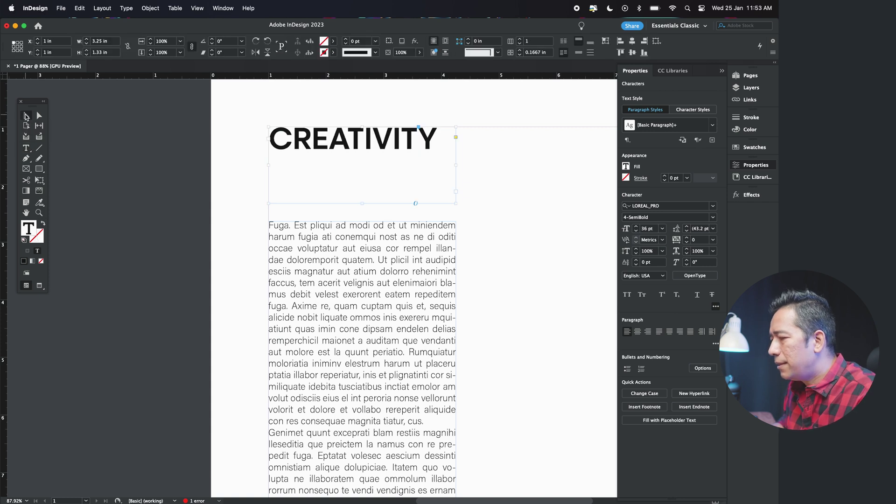
double_click(311, 152)
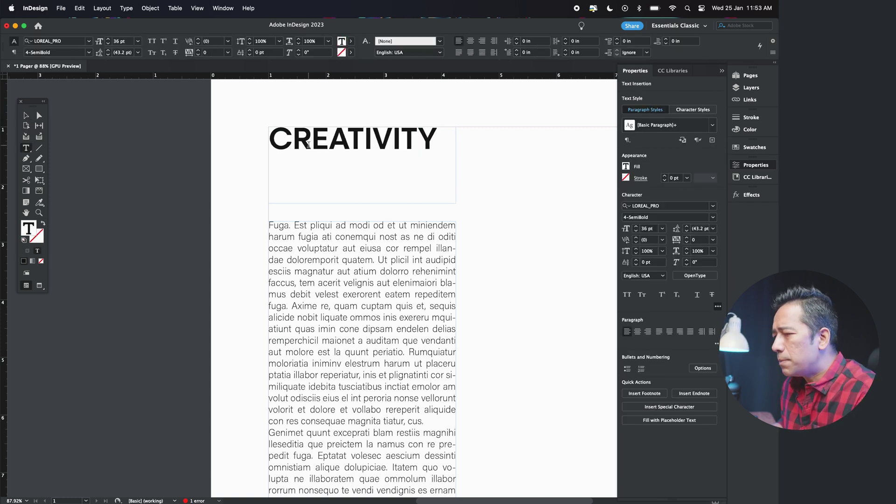
Step: Set the CREATIVITY headline's tracking to 60 so it stays on one line
key("cmd+a")
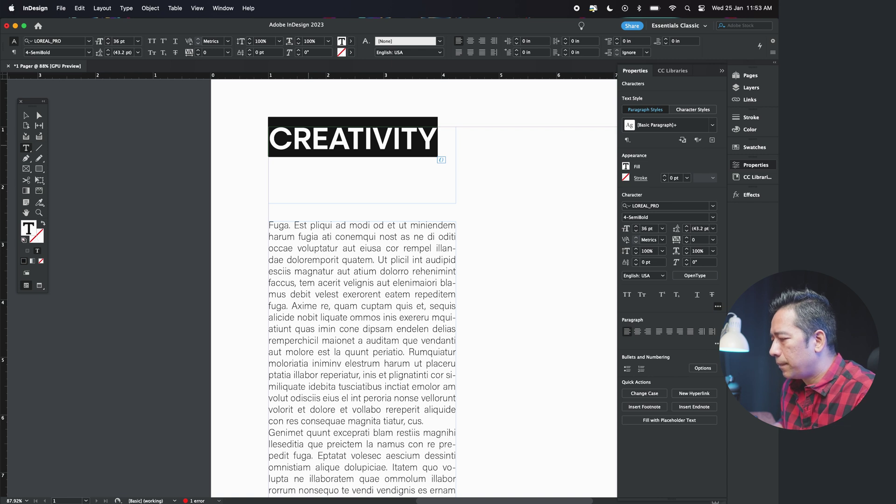
key("alt+Right")
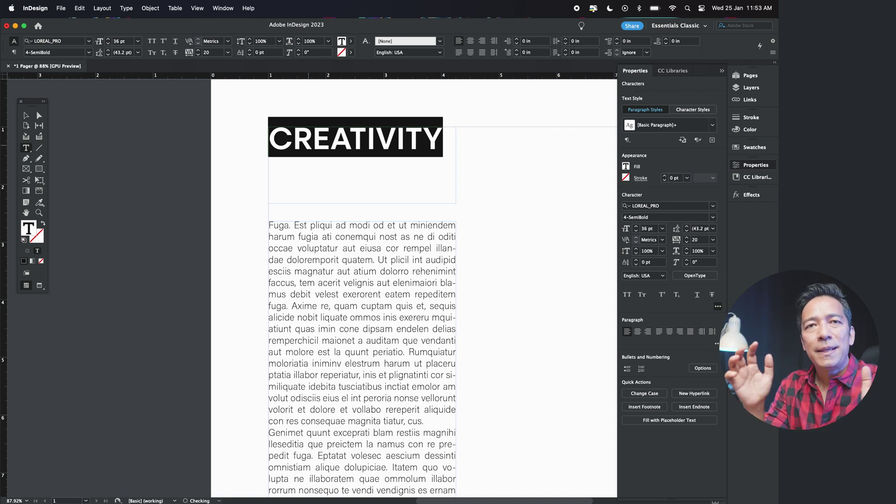
key("alt+Right")
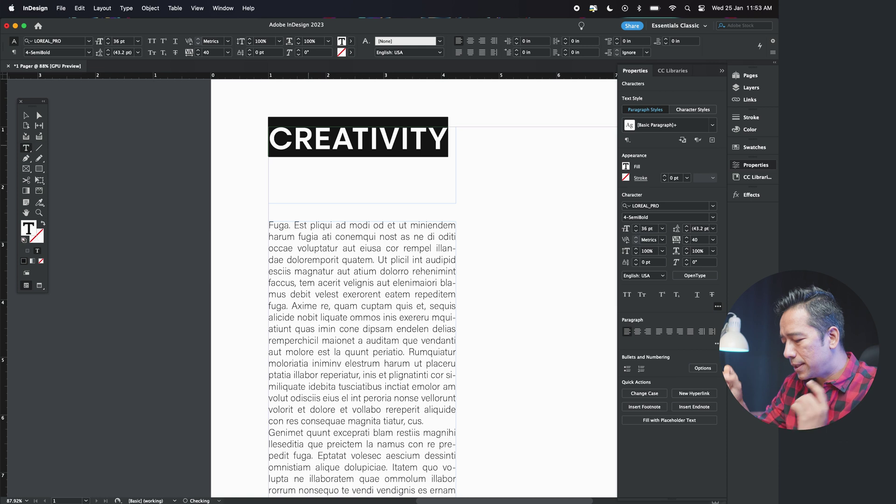
key("alt+Left")
key("alt+Left")
key("alt+Right")
key("alt+Right")
key("alt+Right")
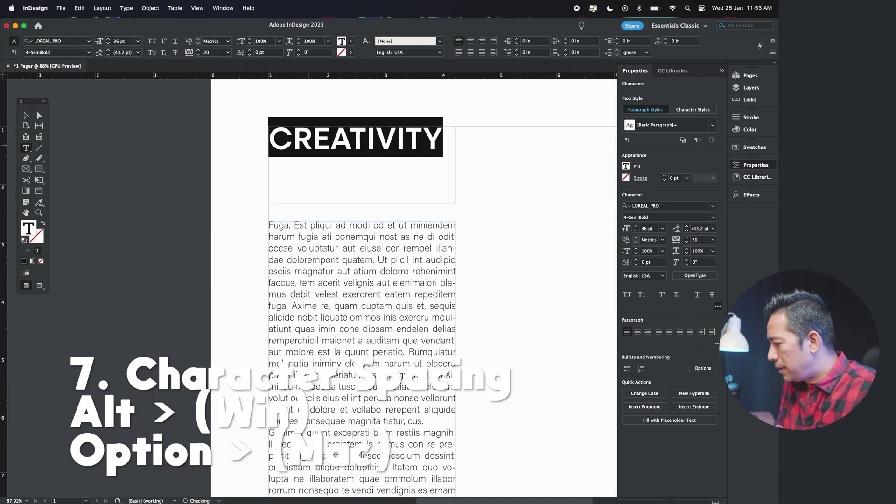
key("alt+Right")
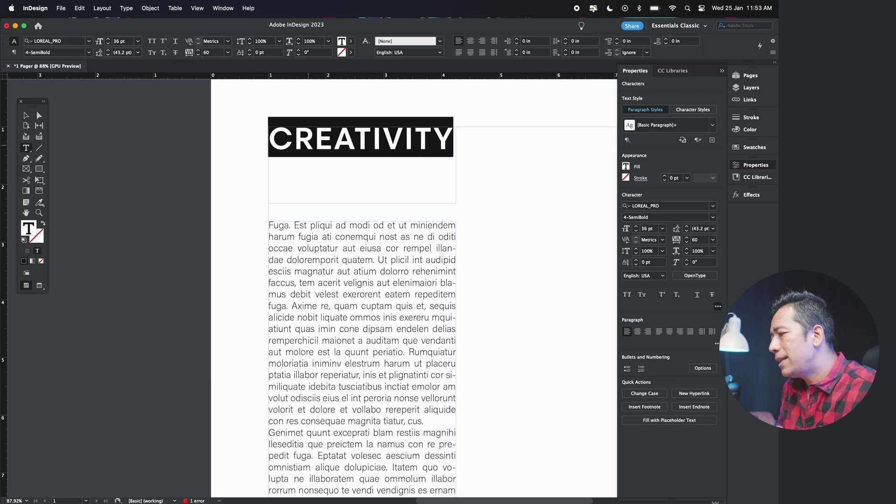
key("alt+Right")
key("alt+Left")
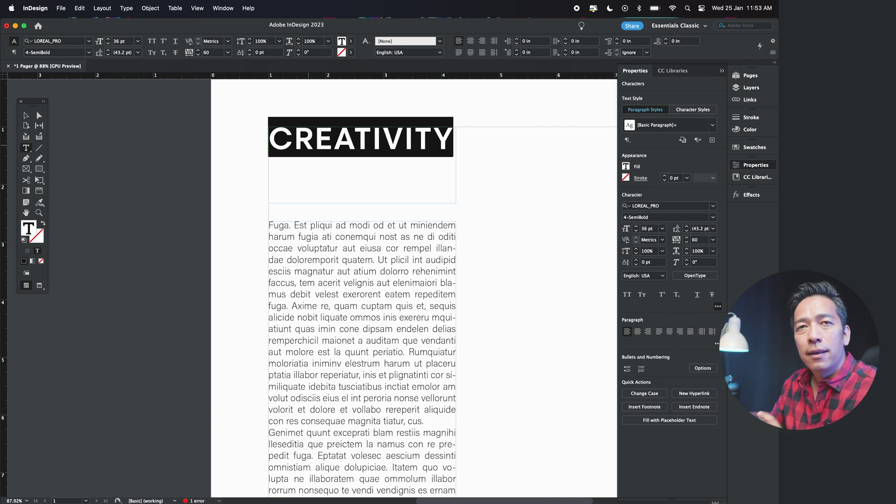
Step: Shrink the headline frame to fit the word and place it just above the body text
left_click(27, 115)
mouse_move(363, 204)
left_mouse_down()
mouse_move(364, 156)
mouse_move(347, 150)
mouse_move(348, 205)
left_mouse_up()
left_click(340, 170)
scroll(371, 160, "down", 5)
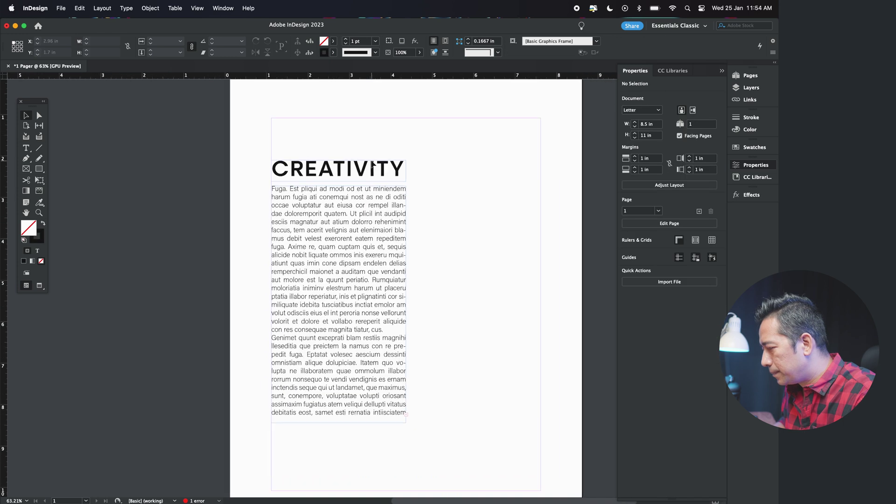
Step: Draw a 3.2 × 6.34 in rectangle frame right of the body text, then open Finder
scroll(372, 163, "right", 2)
scroll(372, 163, "up", 1)
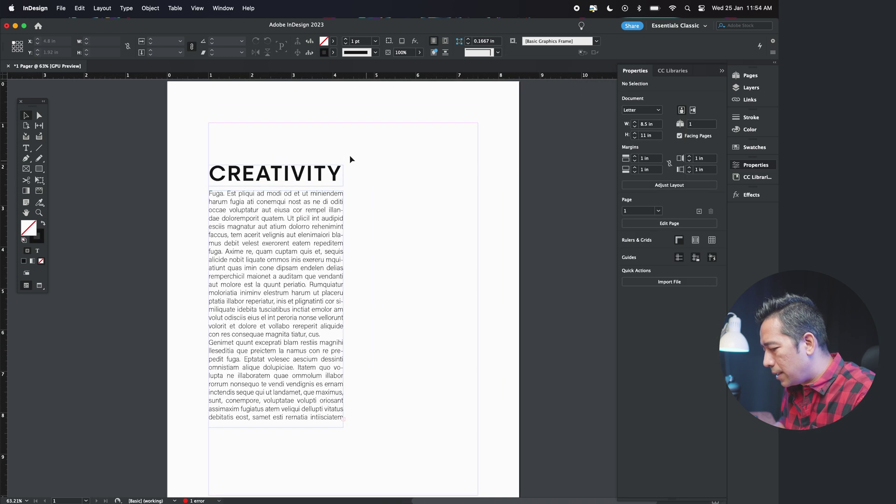
left_click(26, 170)
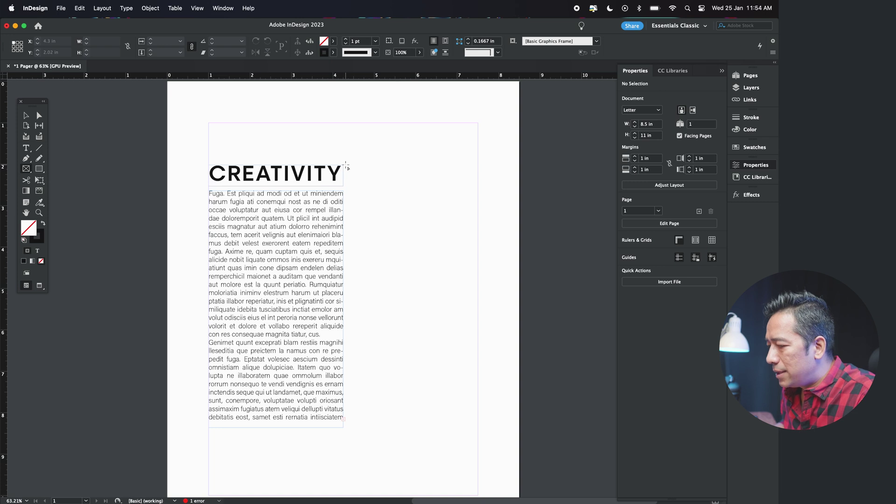
left_click_drag(346, 164, 479, 427)
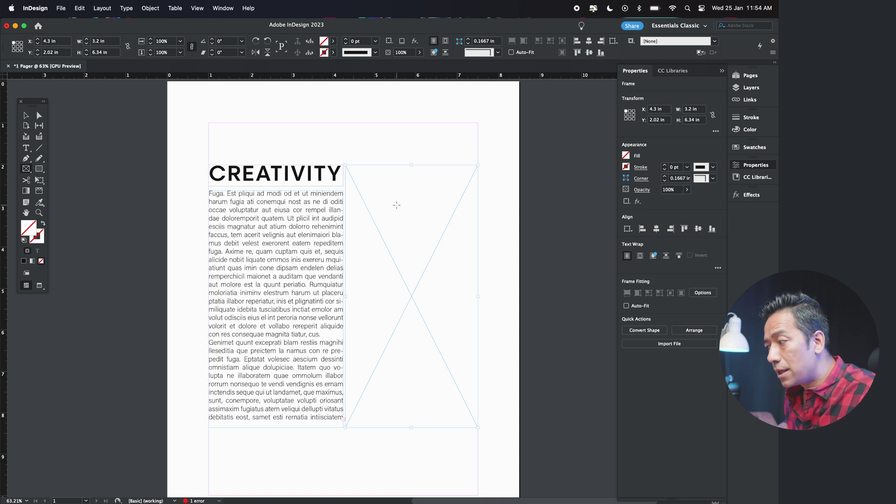
left_click(15, 134)
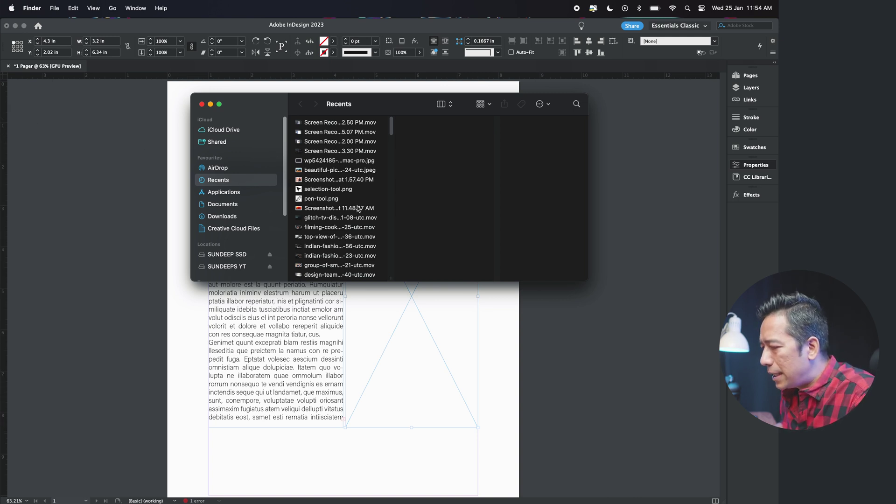
Step: Drag the Namib dune JPEG from Finder Recents into the empty graphics frame
left_click(320, 207)
left_click(316, 171)
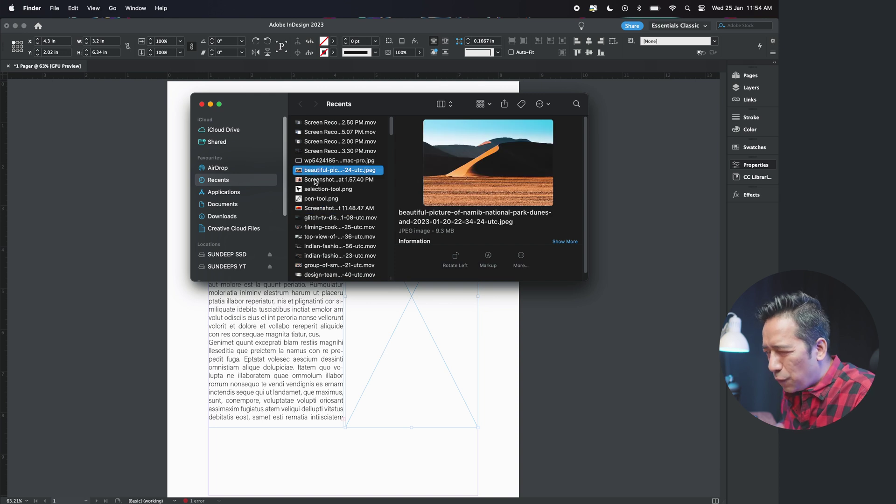
left_click(316, 181)
left_click(317, 171)
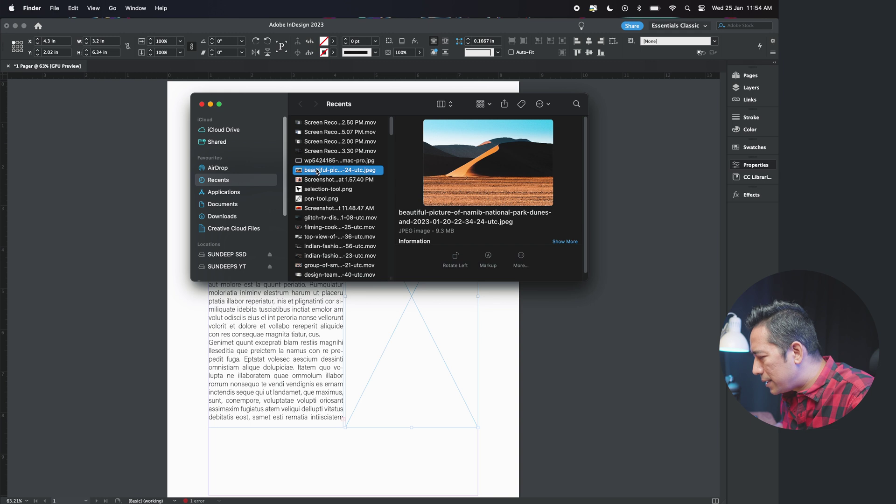
left_click_drag(316, 172, 382, 302)
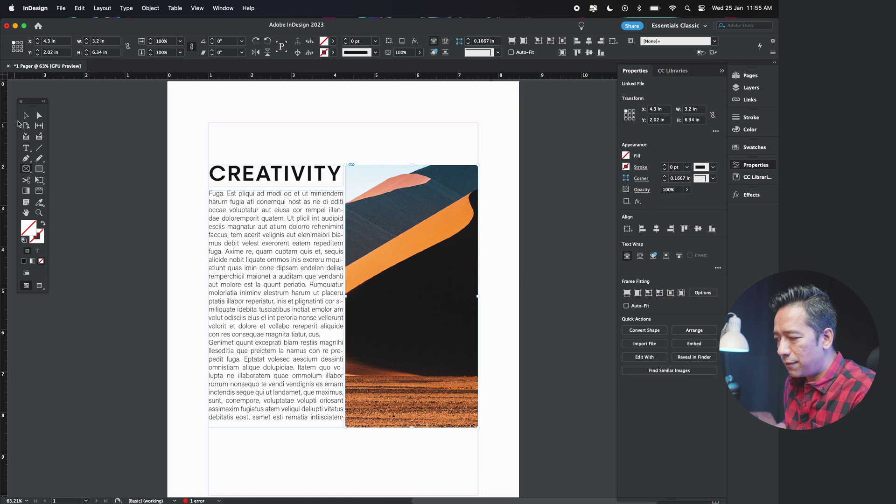
left_click(25, 116)
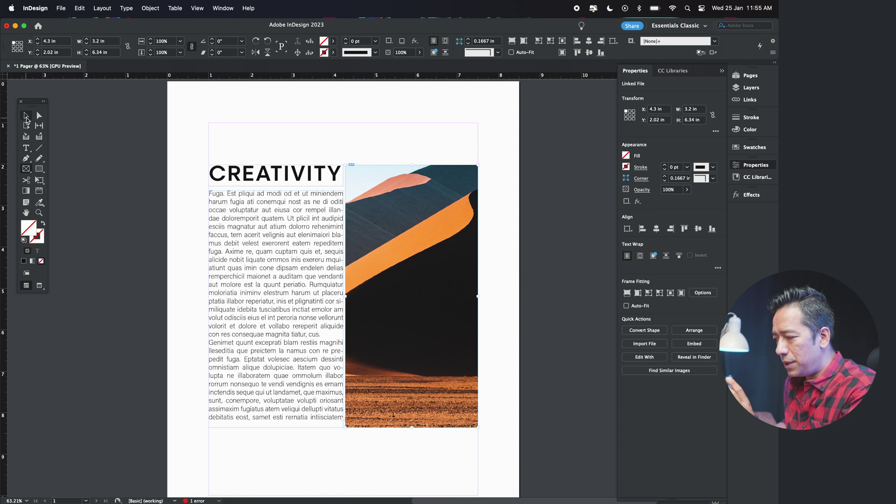
Step: Shift the dune photo left inside its frame and scale it to about 90%
left_click(412, 297)
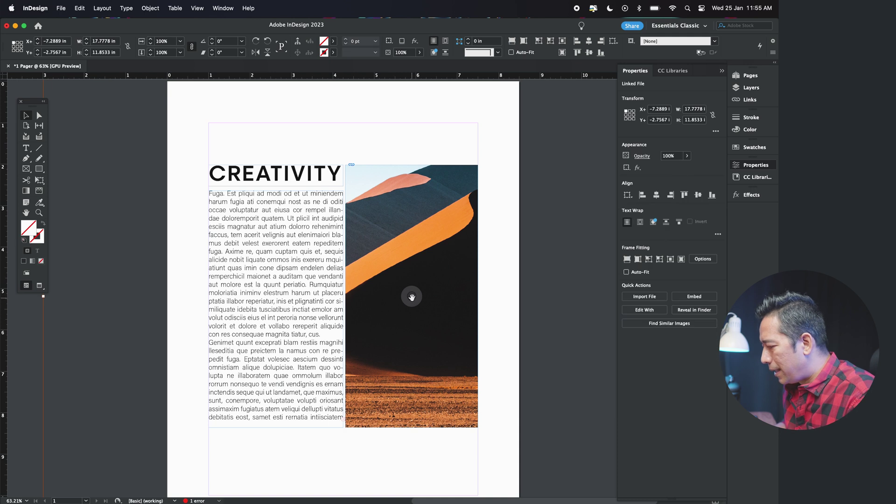
mouse_move(411, 296)
left_mouse_down()
mouse_move(397, 296)
mouse_move(412, 297)
left_mouse_up()
key("Escape")
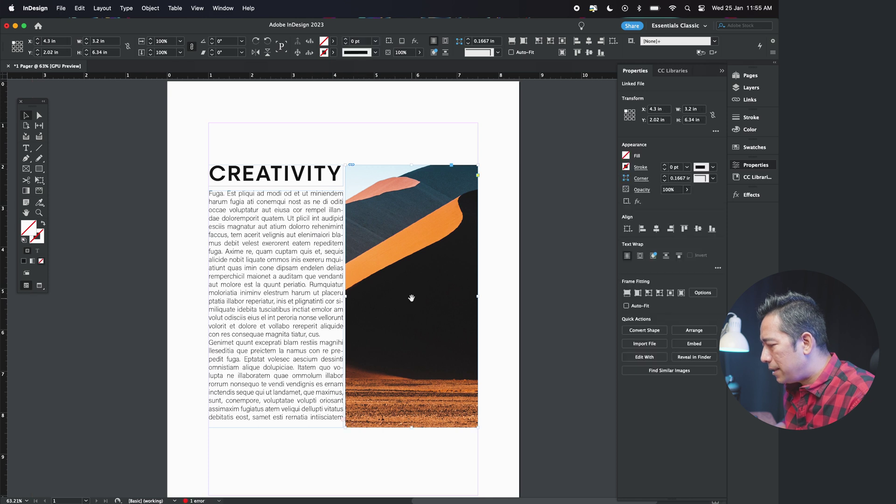
mouse_move(411, 298)
left_mouse_down()
mouse_move(397, 299)
mouse_move(456, 300)
mouse_move(423, 299)
left_mouse_up()
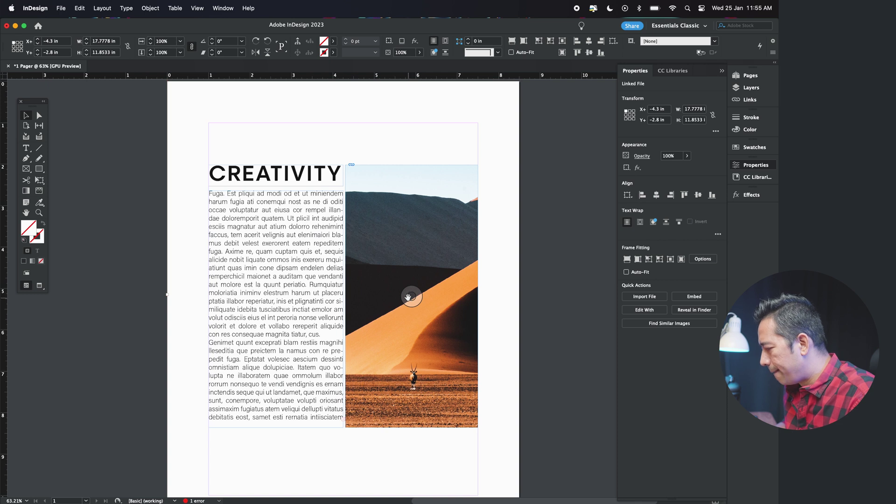
key("super+comma")
key("super+comma")
key("super+comma")
key("super+comma")
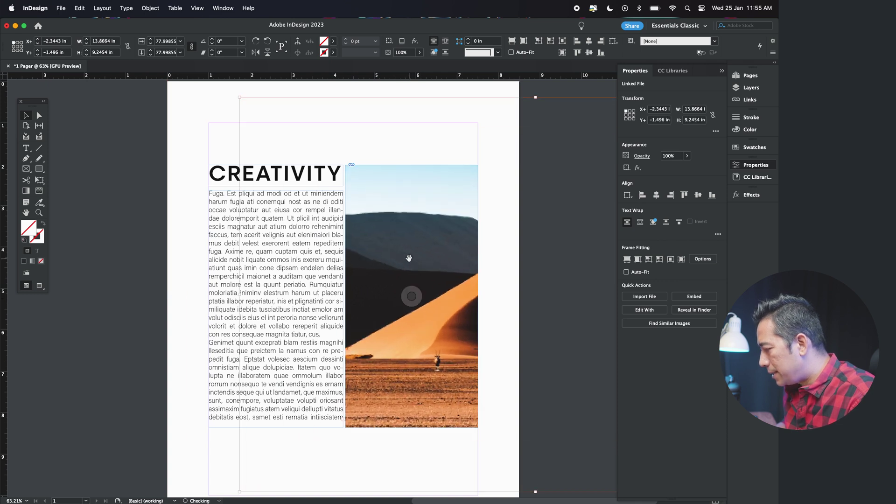
key("super+period")
key("super+period")
key("super+period")
key("super+period")
key("super+period")
key("super+period")
key("super+period")
key("super+period")
key("super+period")
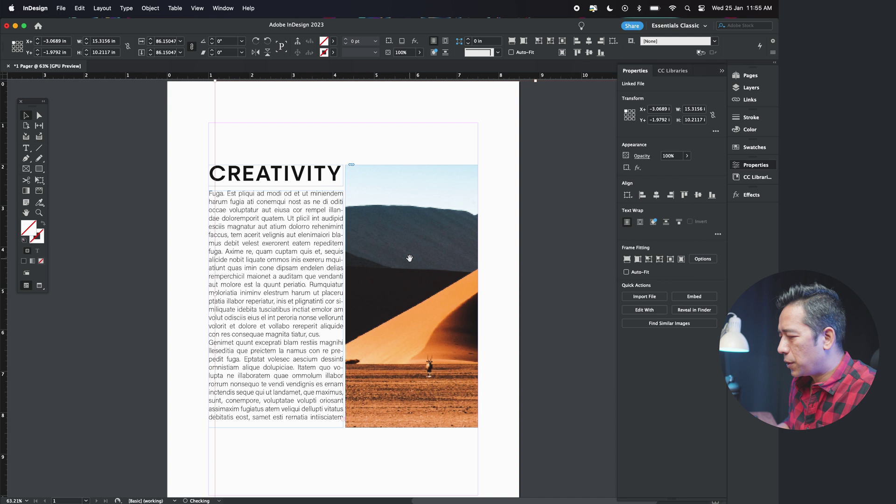
key("super+period")
key("super+period")
key("super+period")
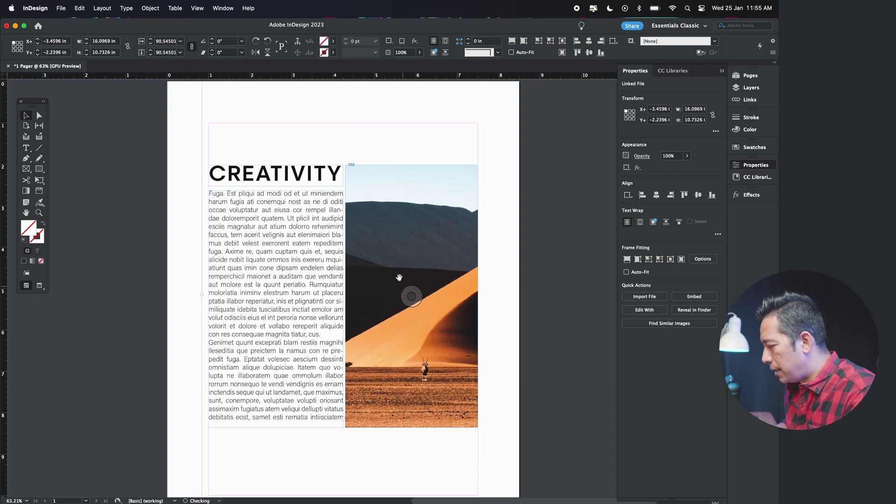
left_click(204, 236)
scroll(387, 269, "down", 2)
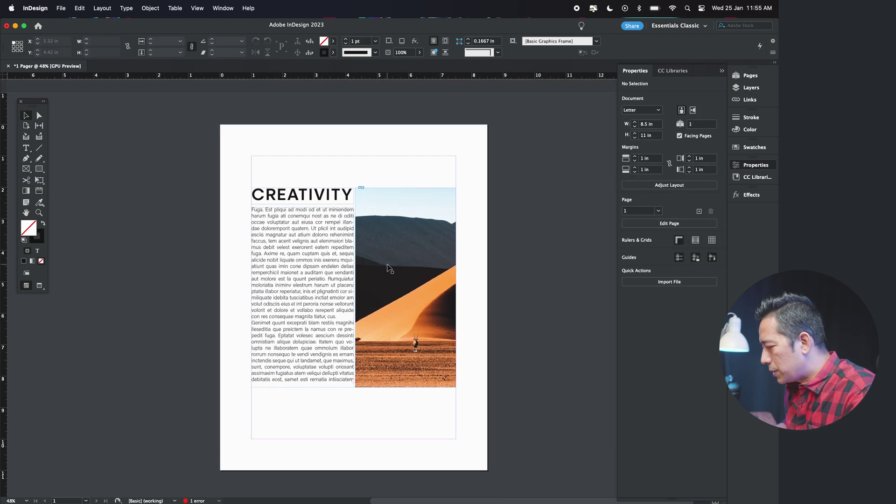
Step: Shrink the dune photo to about 54% inside its frame and slide it left
scroll(394, 275, "down", 1)
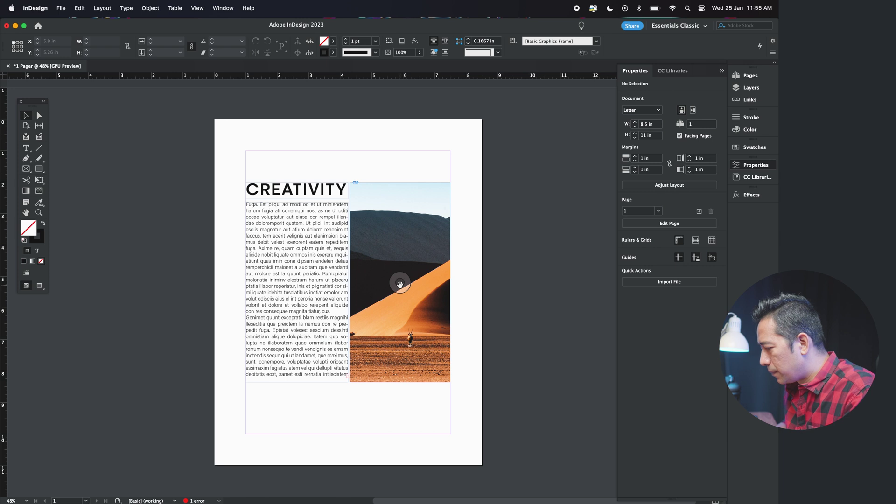
left_click(400, 284)
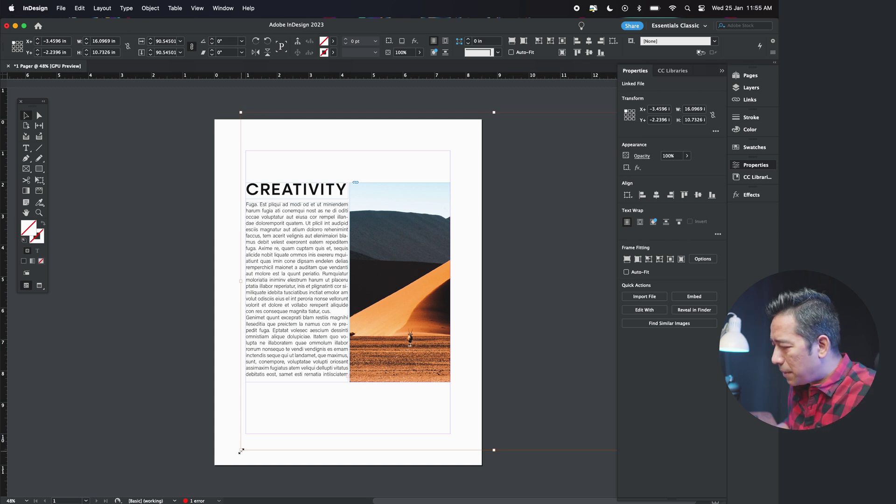
left_click_drag(241, 451, 241, 451)
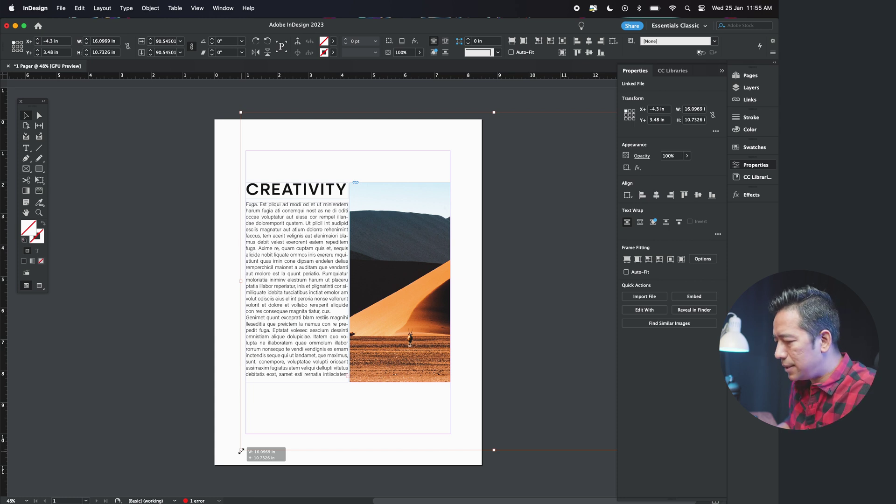
left_click_drag(241, 452, 341, 379)
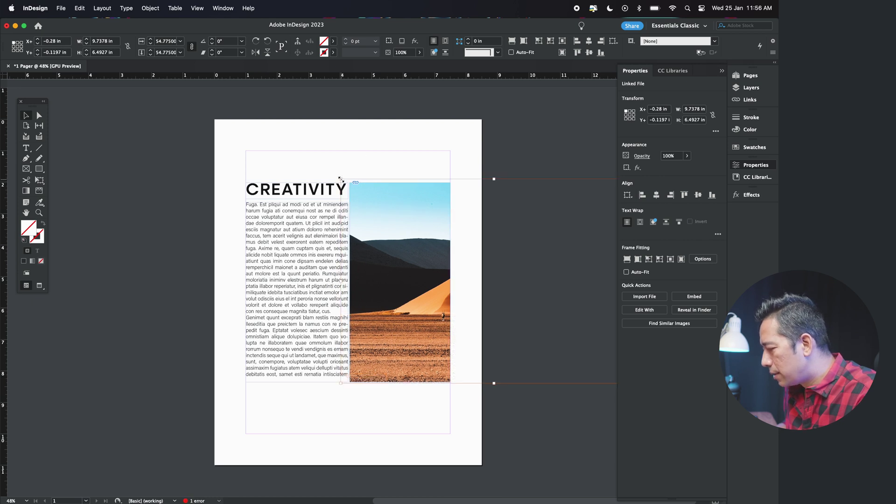
left_click_drag(342, 181, 344, 183)
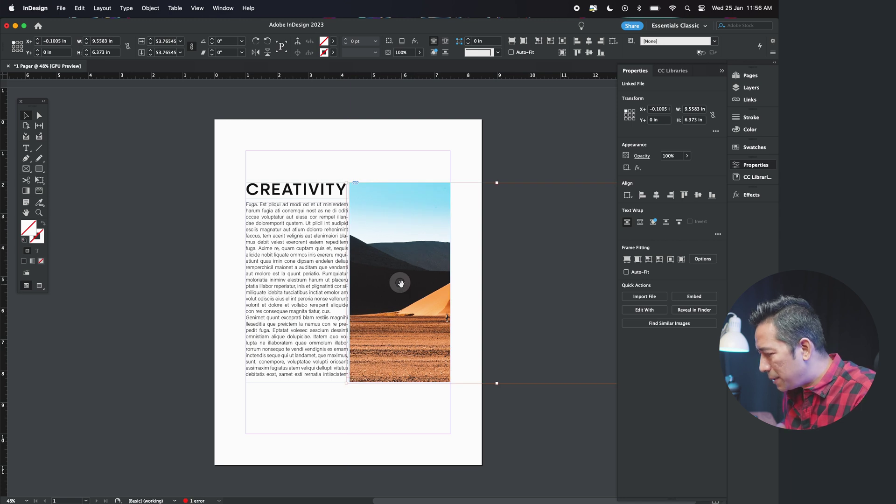
left_click_drag(400, 283, 380, 286)
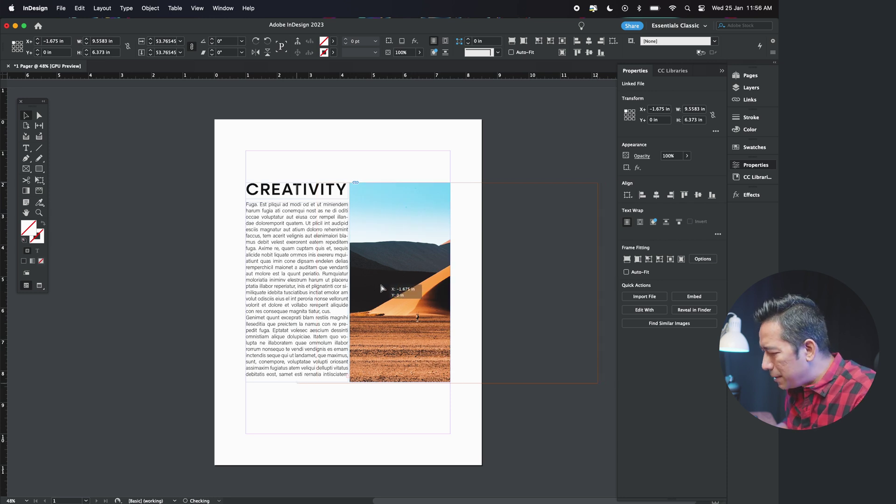
left_click(400, 132)
Step: Extend the body text frame to 5.86 in so 'res voluptatus.' is visible
scroll(312, 316, "up", 3)
scroll(311, 319, "down", 3)
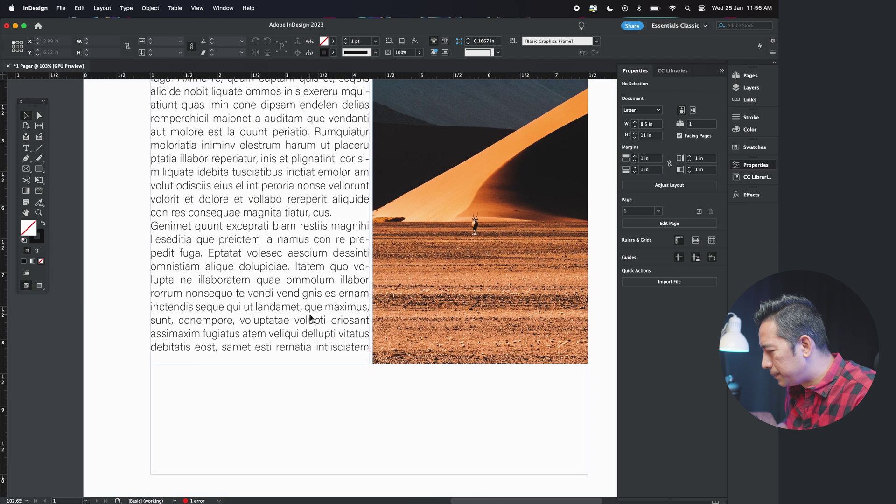
left_click(299, 320)
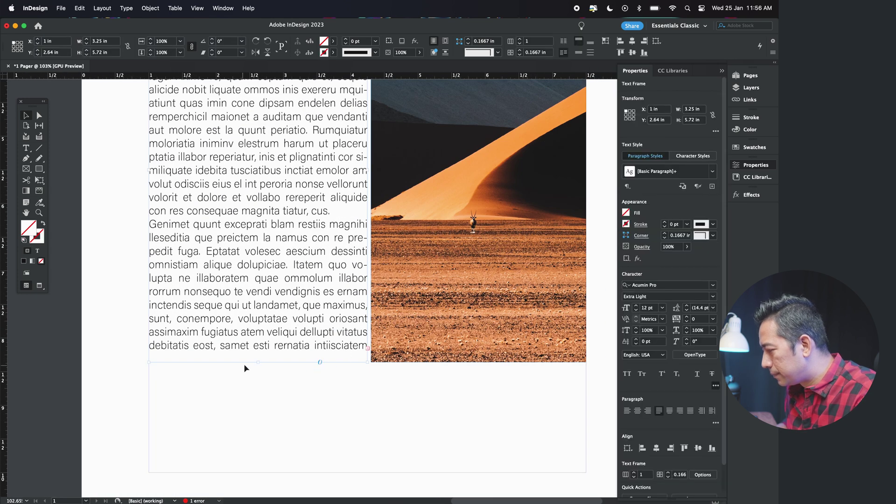
left_click_drag(258, 362, 258, 371)
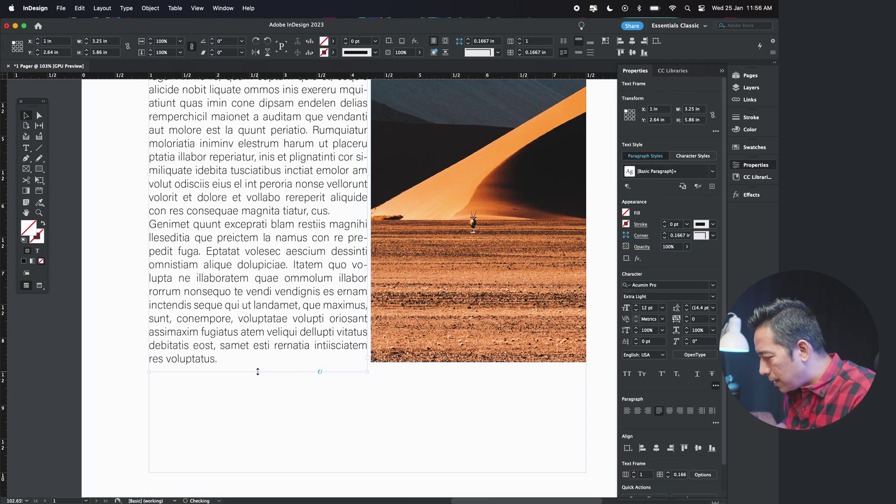
left_click(247, 388)
scroll(335, 294, "down", 3)
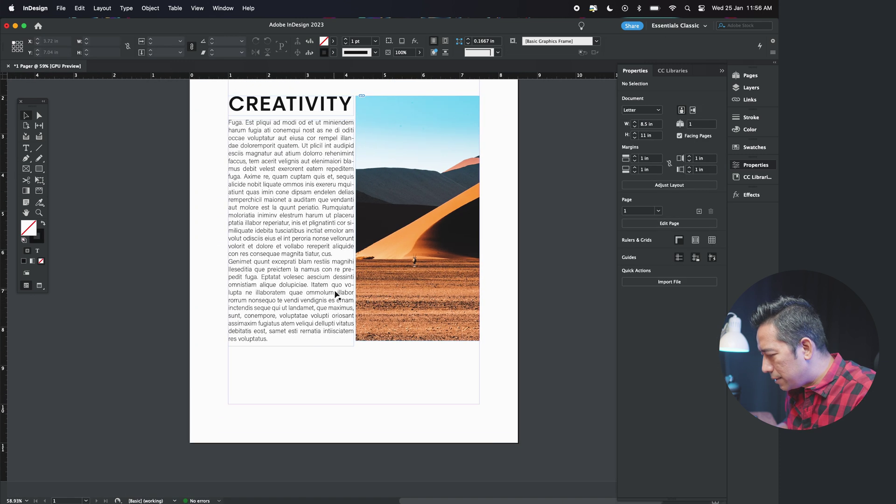
scroll(334, 287, "down", 1)
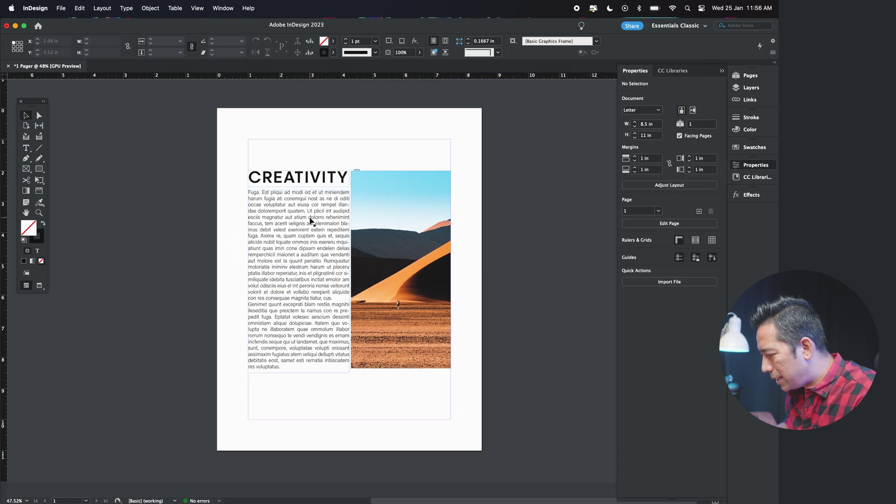